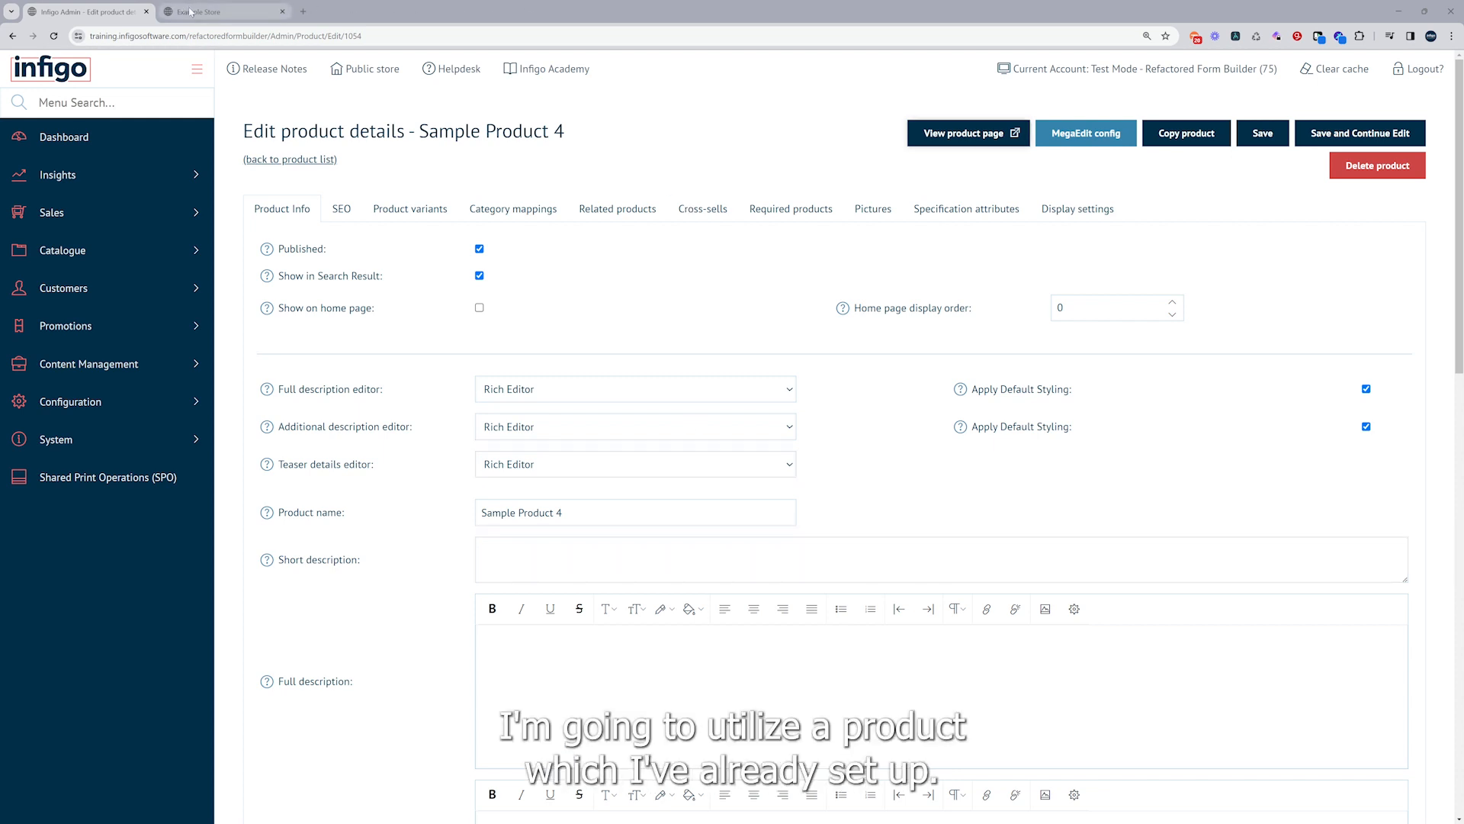
Step: View Sample Product 4 in the storefront editor and inspect the product-level Form Builder Refactor script configuration in its MegaEdit settings
left_click(229, 12)
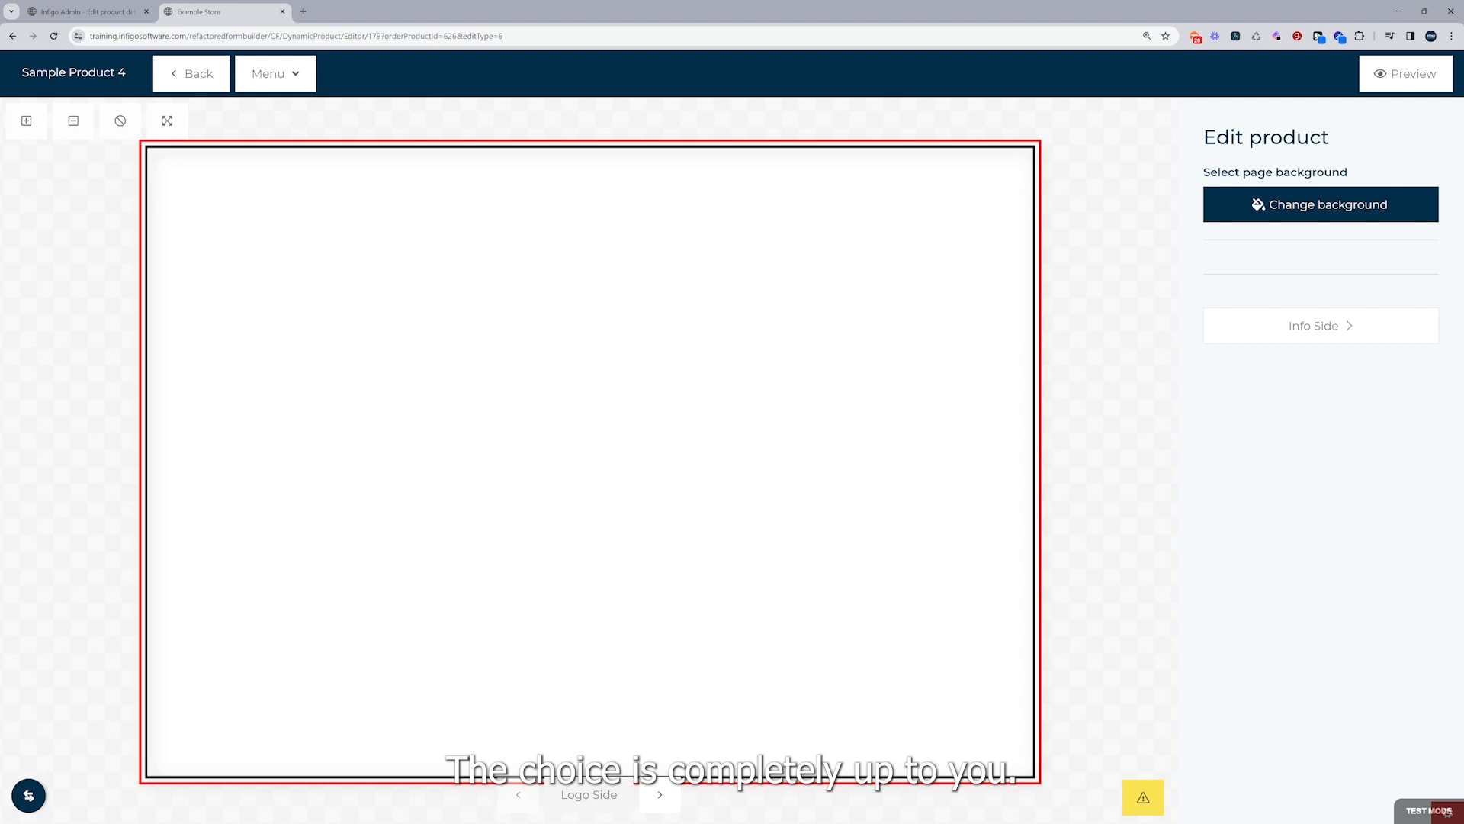
left_click(121, 5)
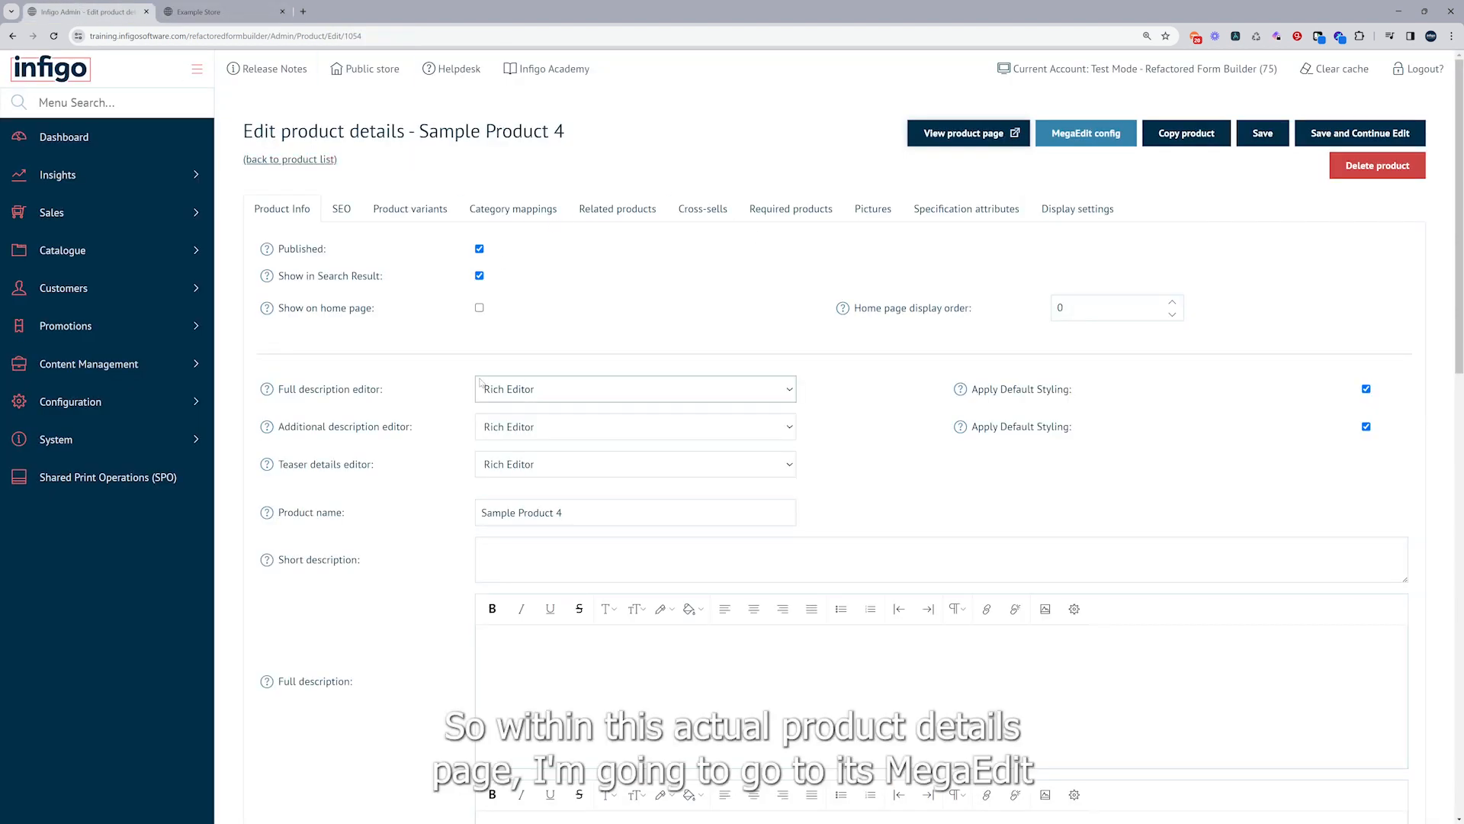
left_click(1078, 140)
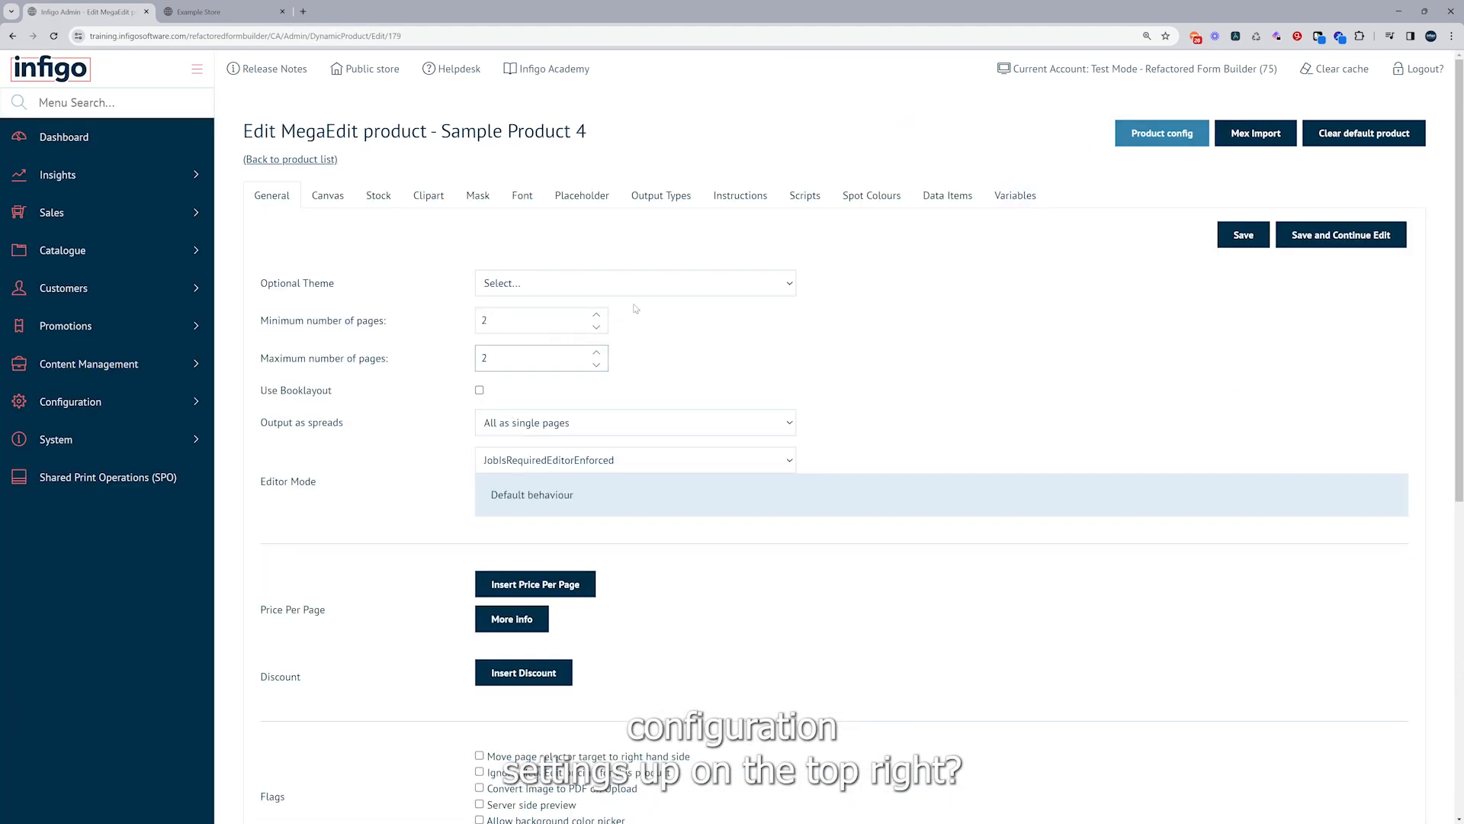
left_click(806, 203)
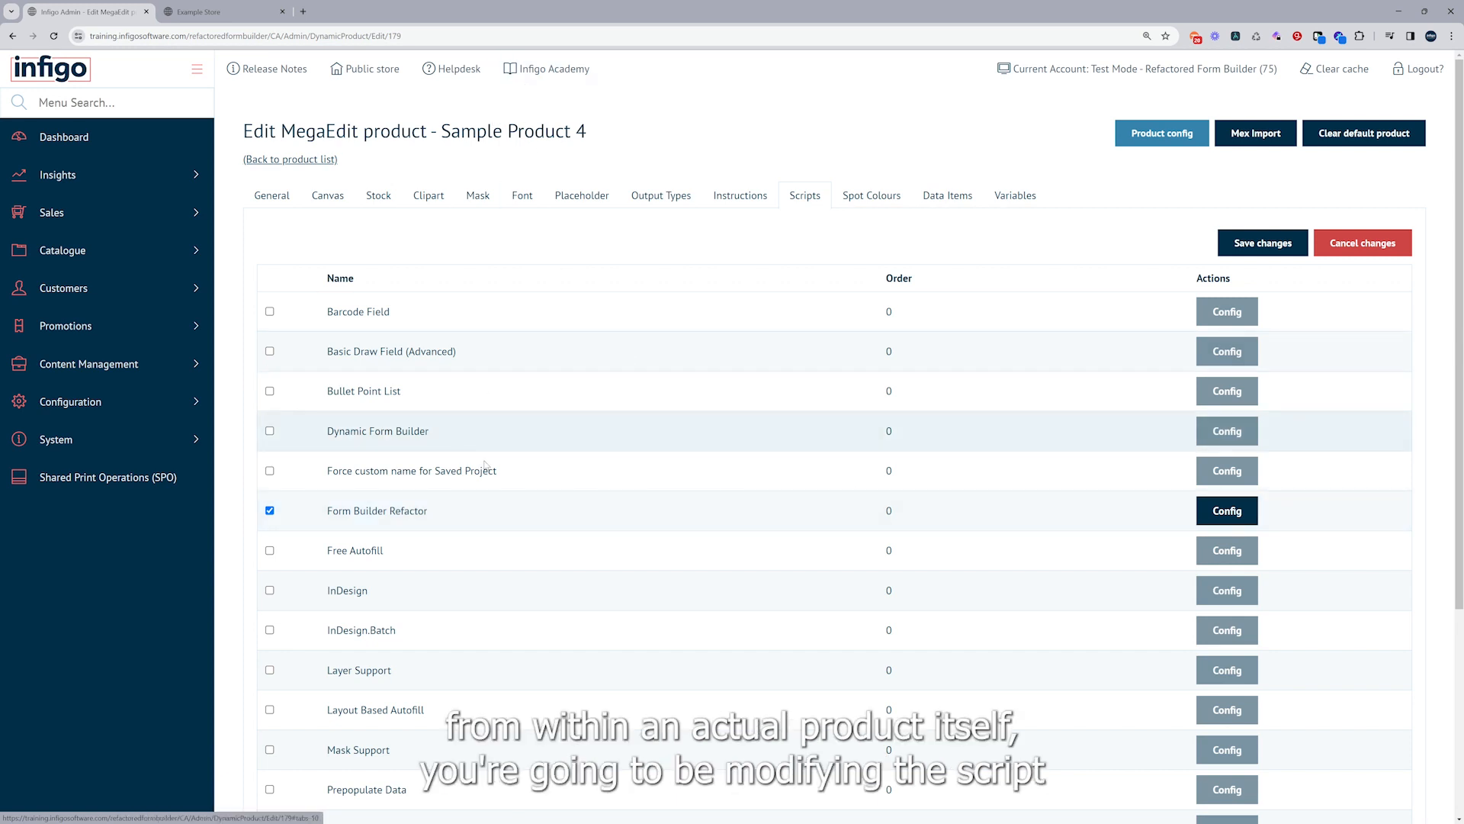
left_click(1235, 513)
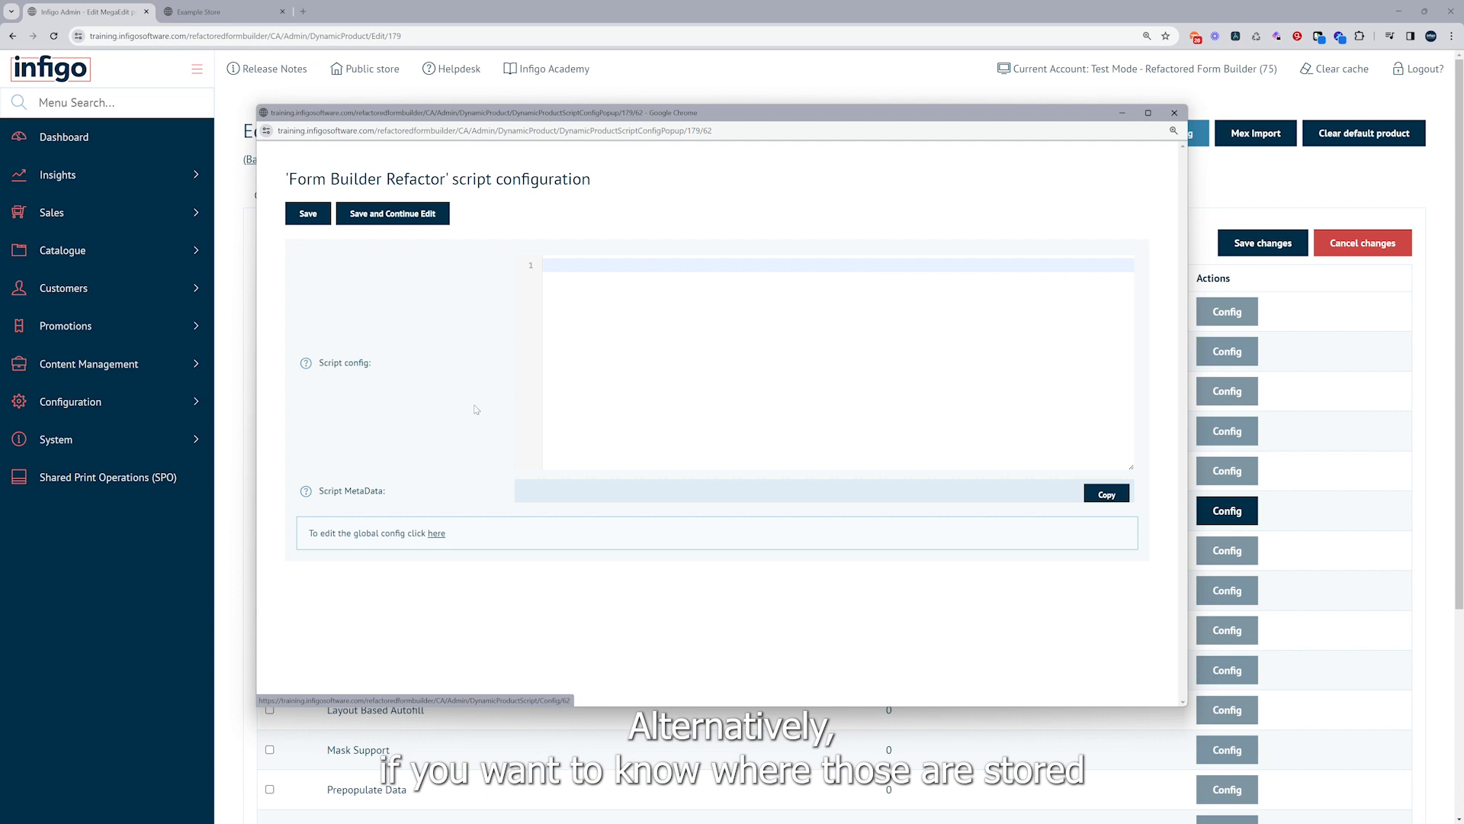
left_click(1174, 112)
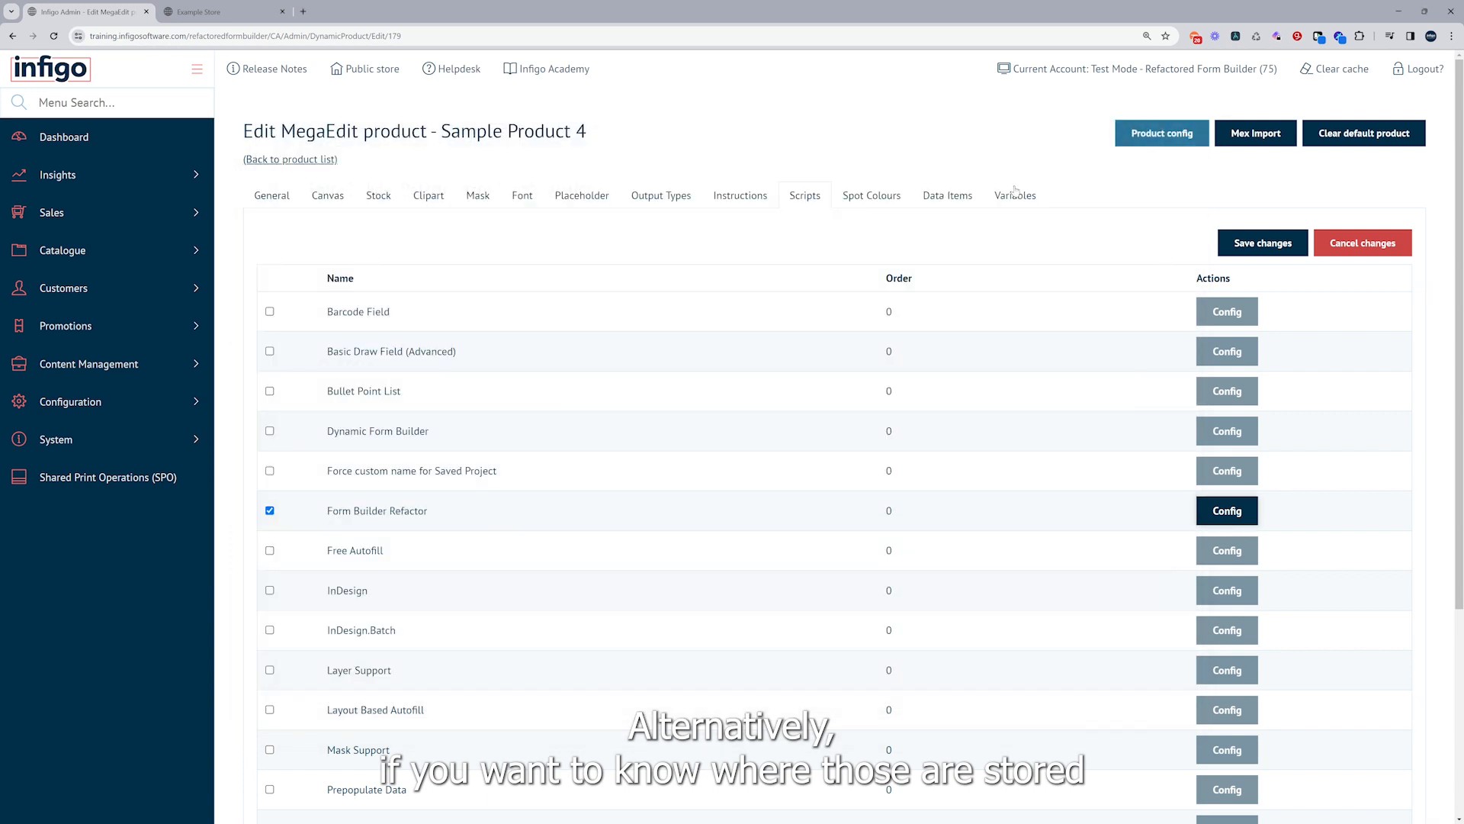
Step: Search the admin menu for "megaedit scr" and open the MegaEdit Scripts page
left_click(174, 92)
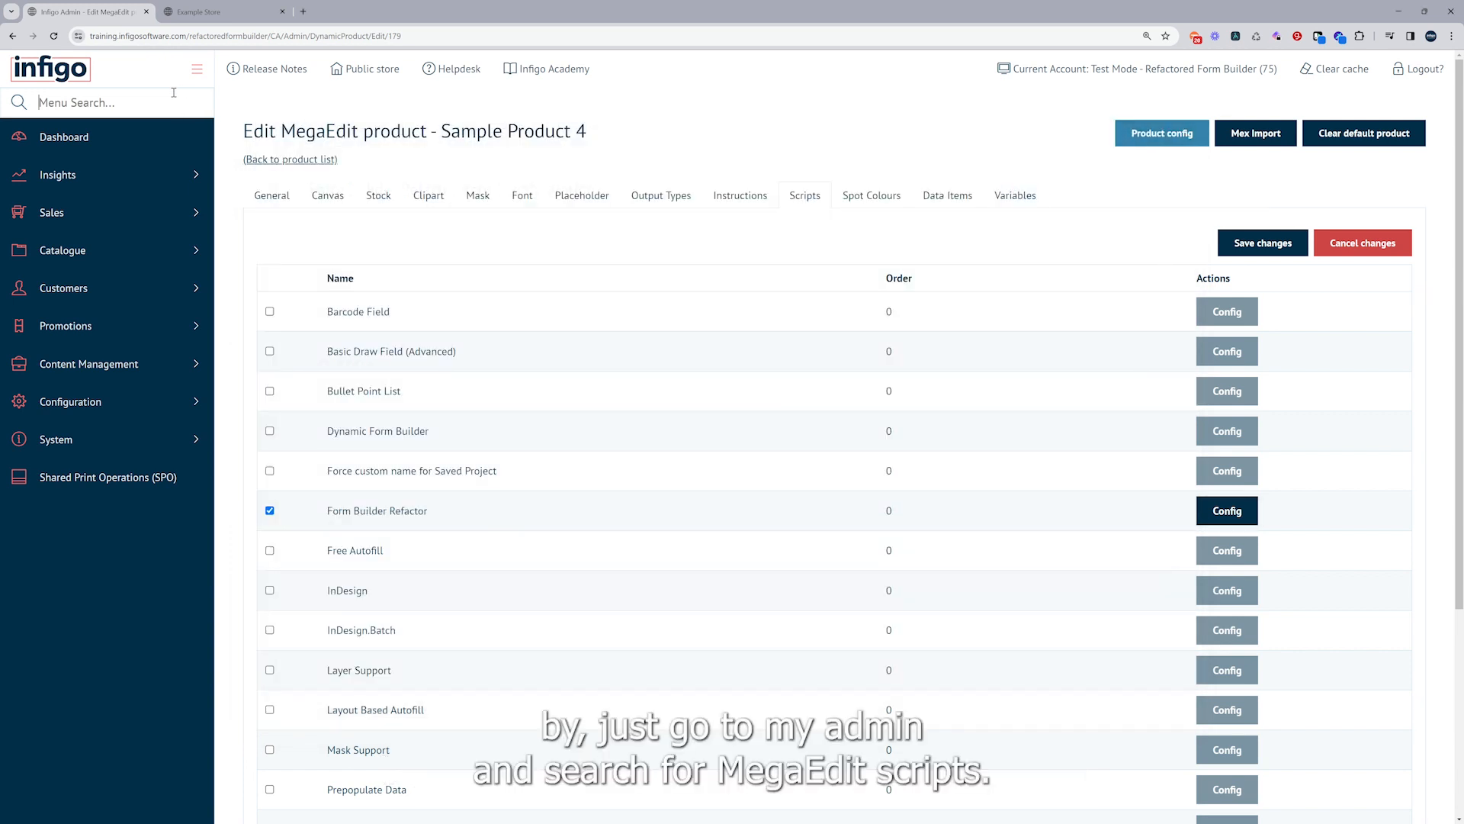
type("megae")
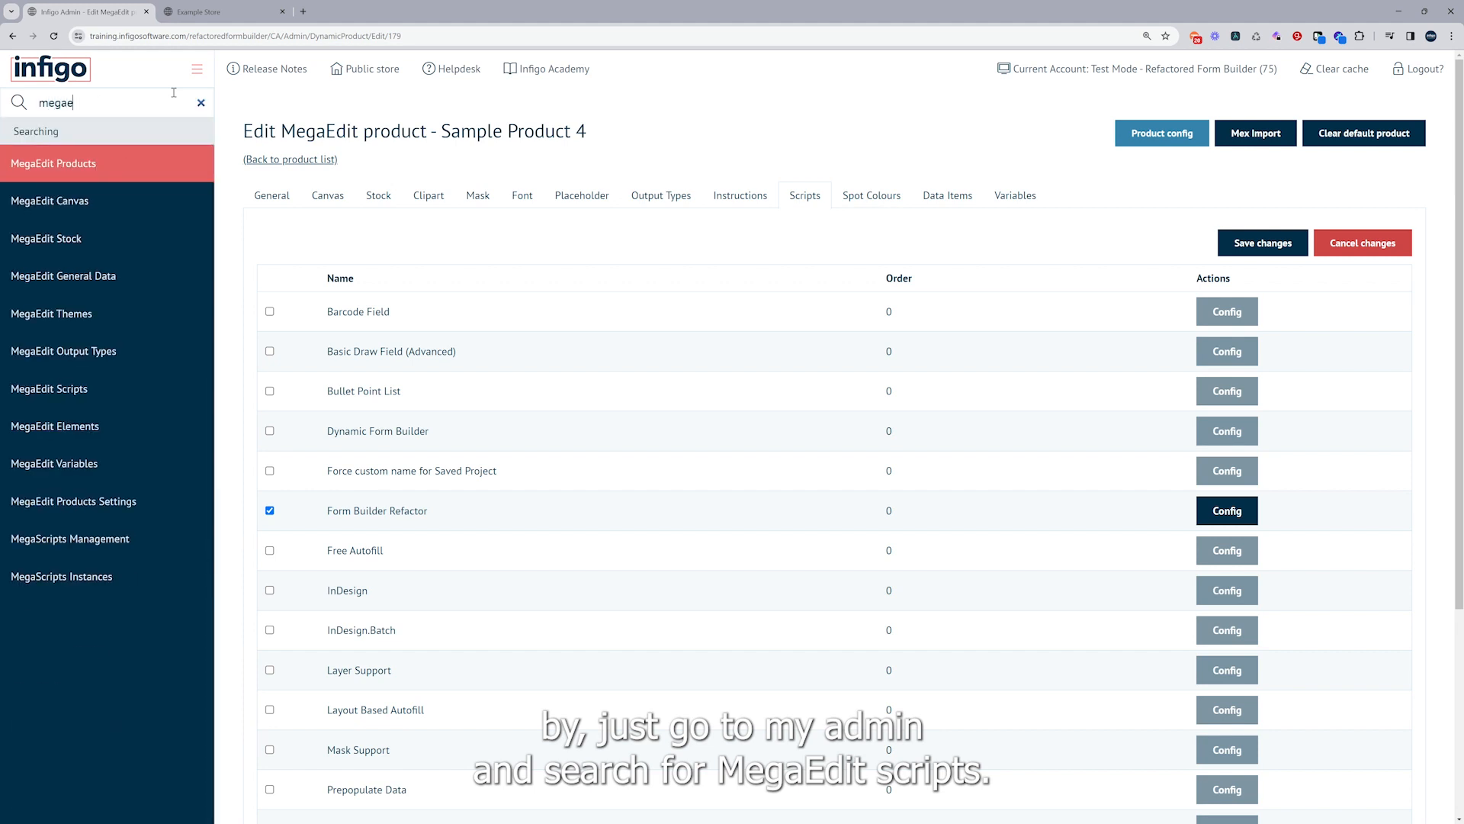
type("dit scr")
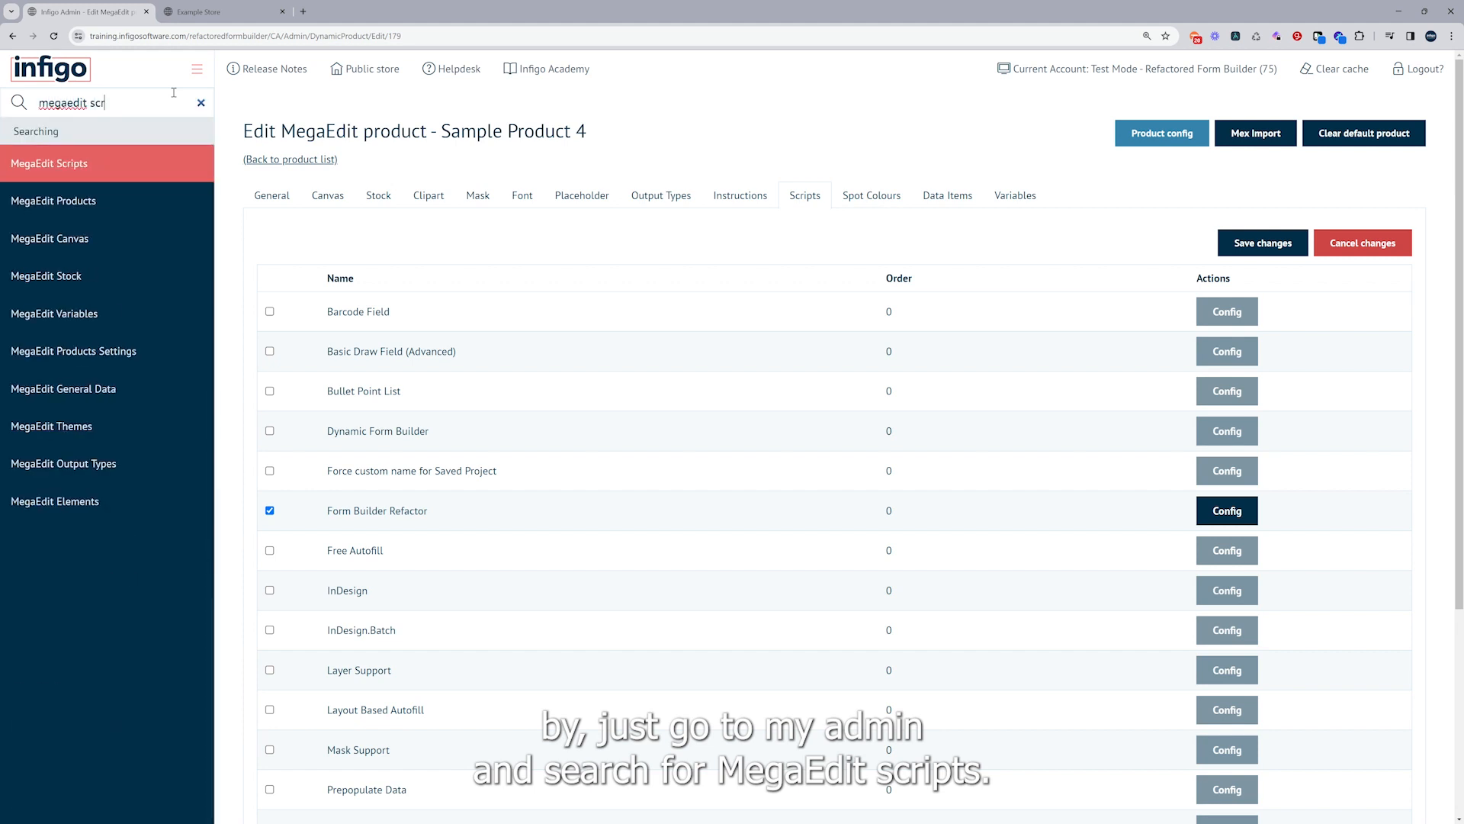
left_click(138, 174)
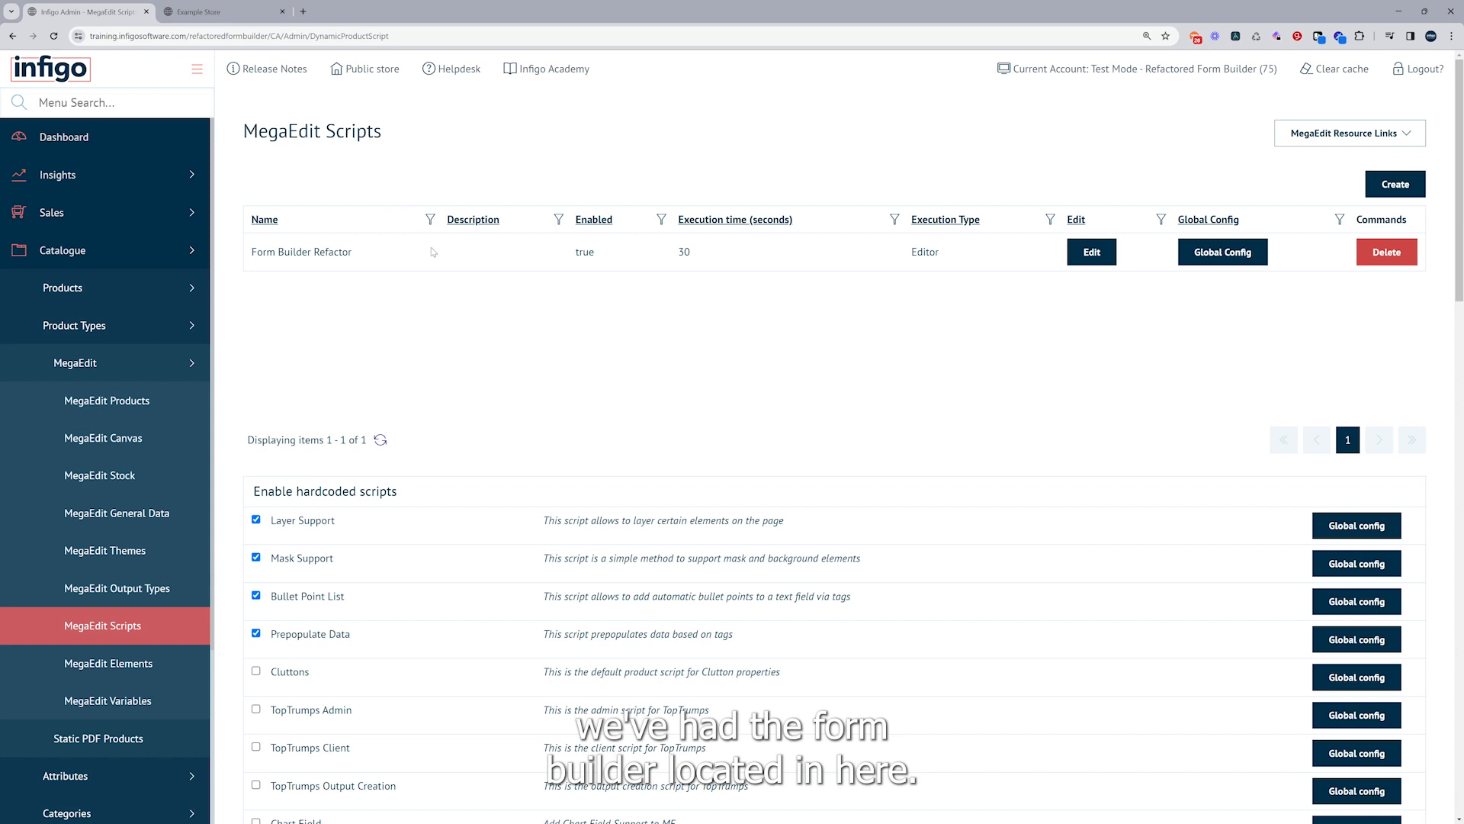
Step: Look through the custom and hardcoded MegaEdit scripts and view the Form Builder Refactor script's global configuration
scroll(353, 312, "down", 2)
scroll(353, 312, "up", 2)
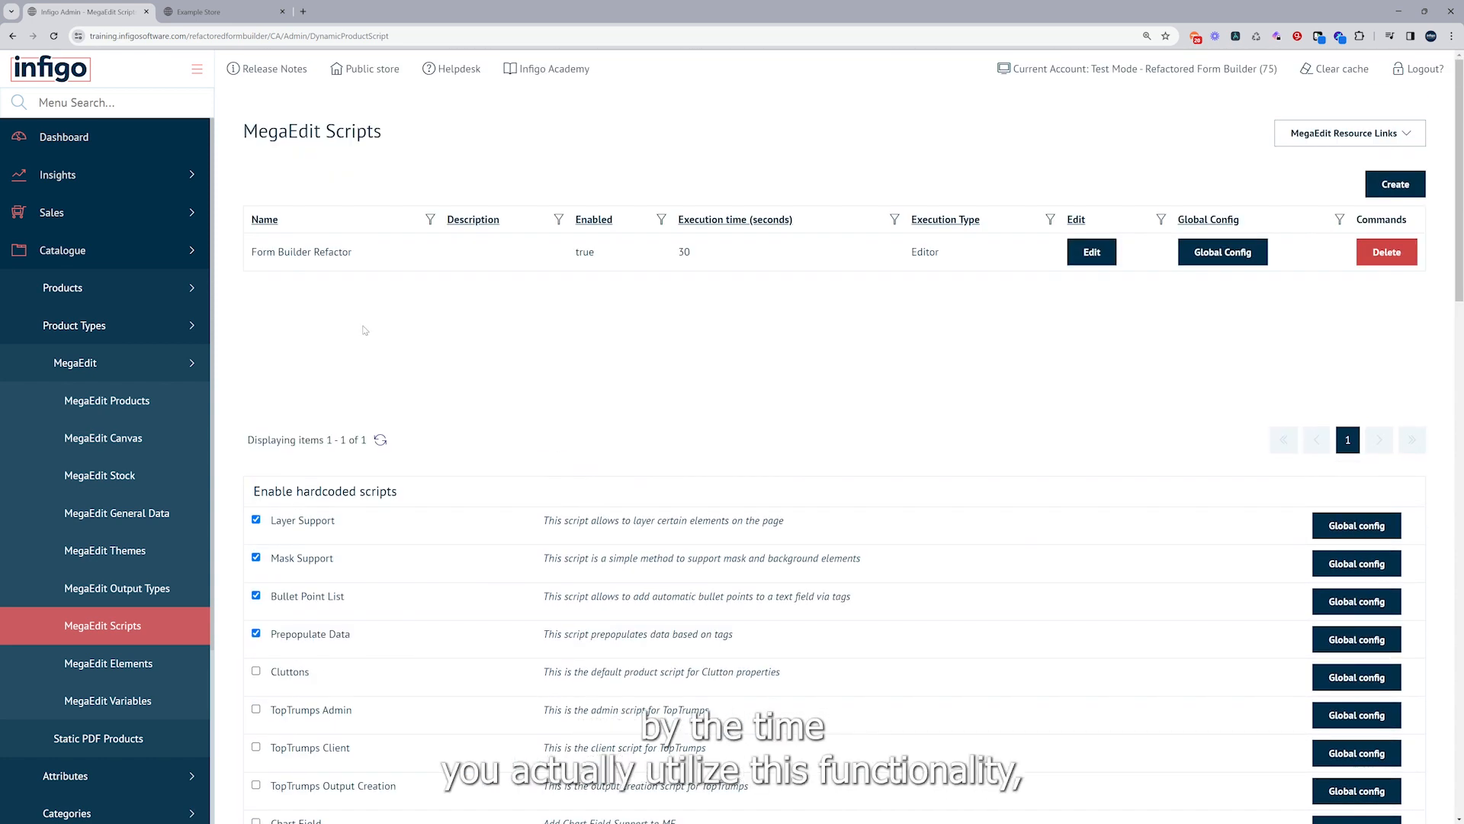
scroll(365, 332, "down", 2)
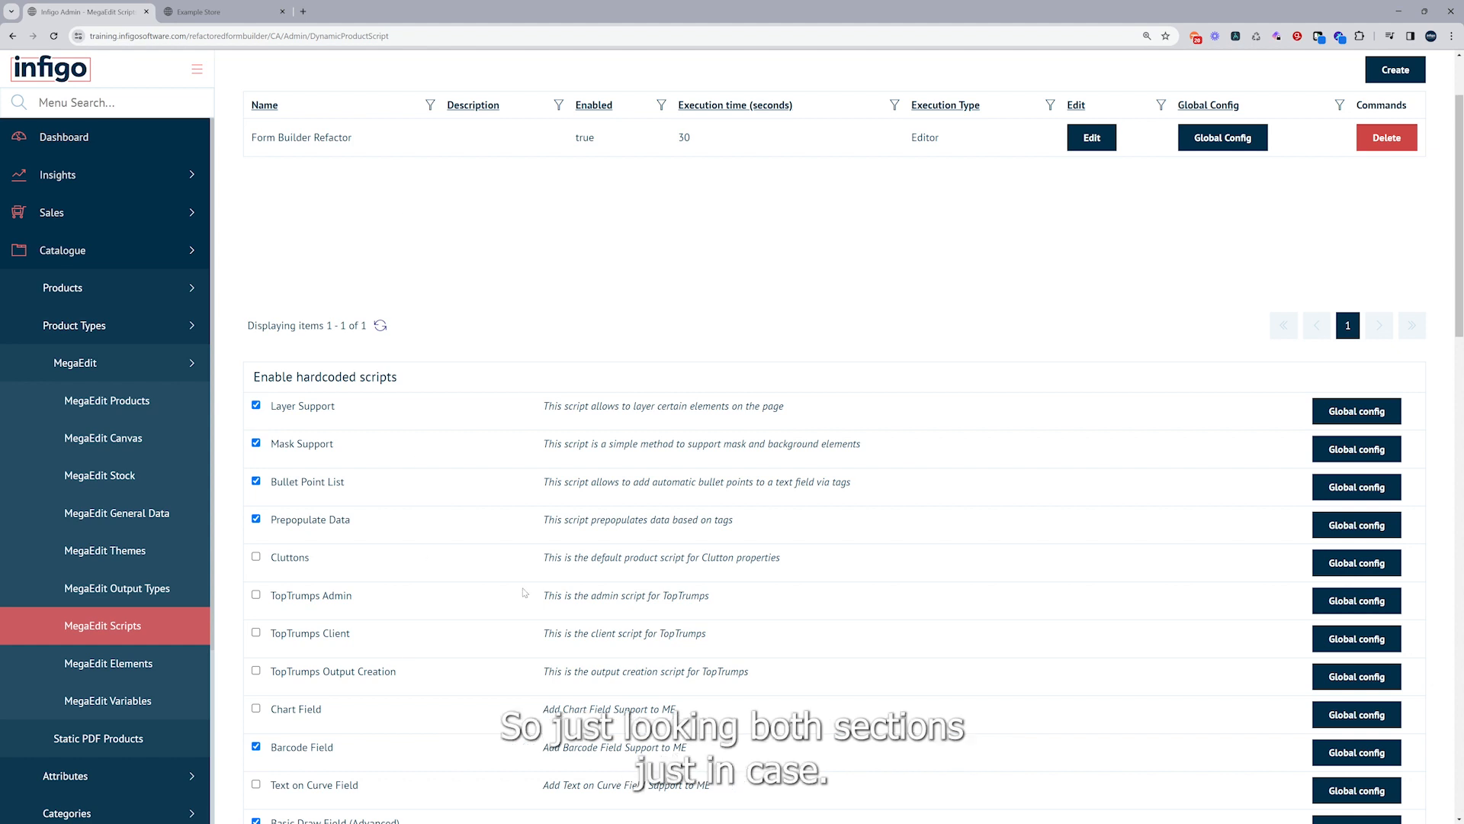
scroll(524, 592, "up", 2)
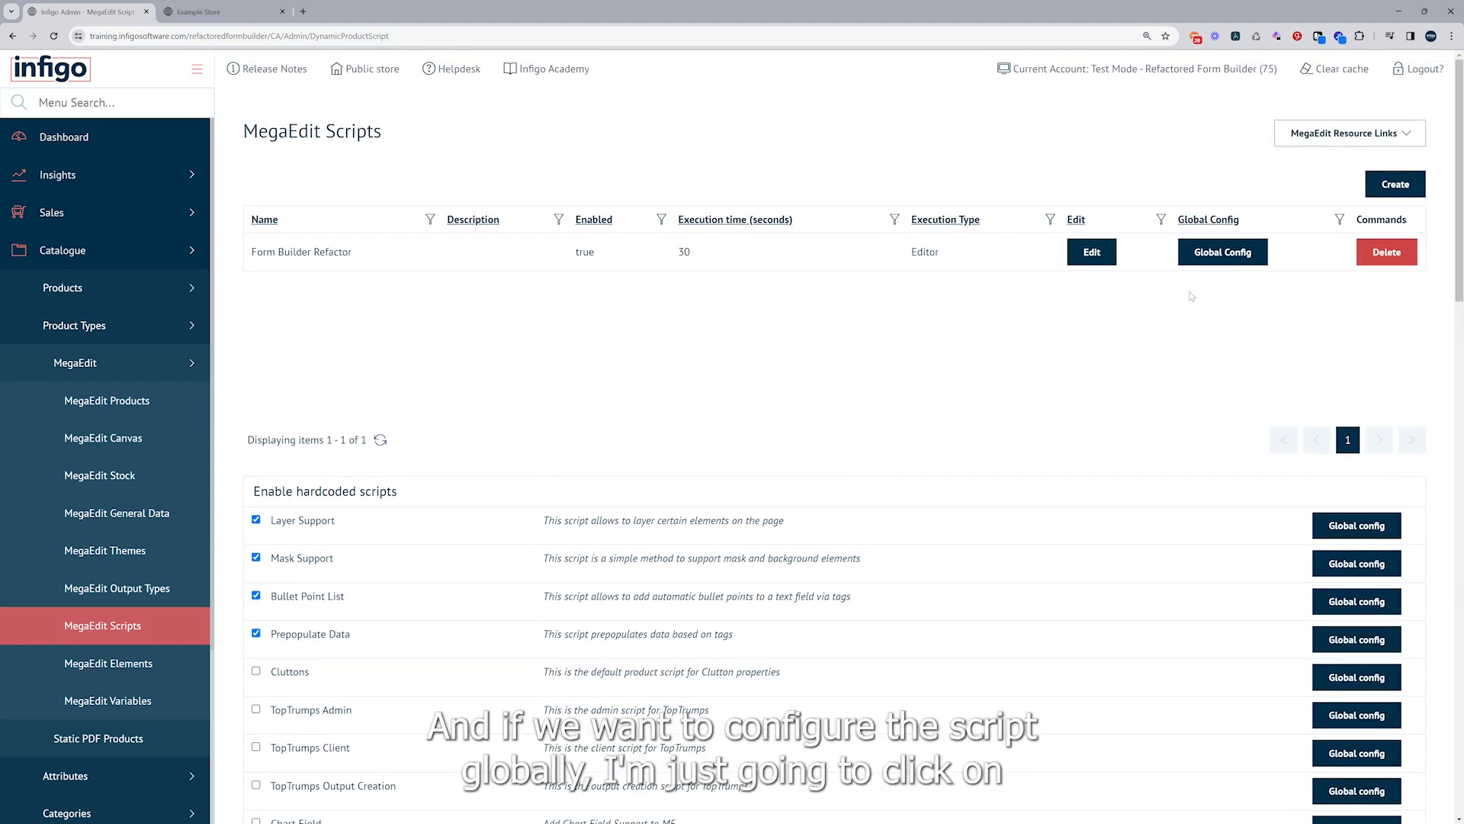
left_click(1220, 260)
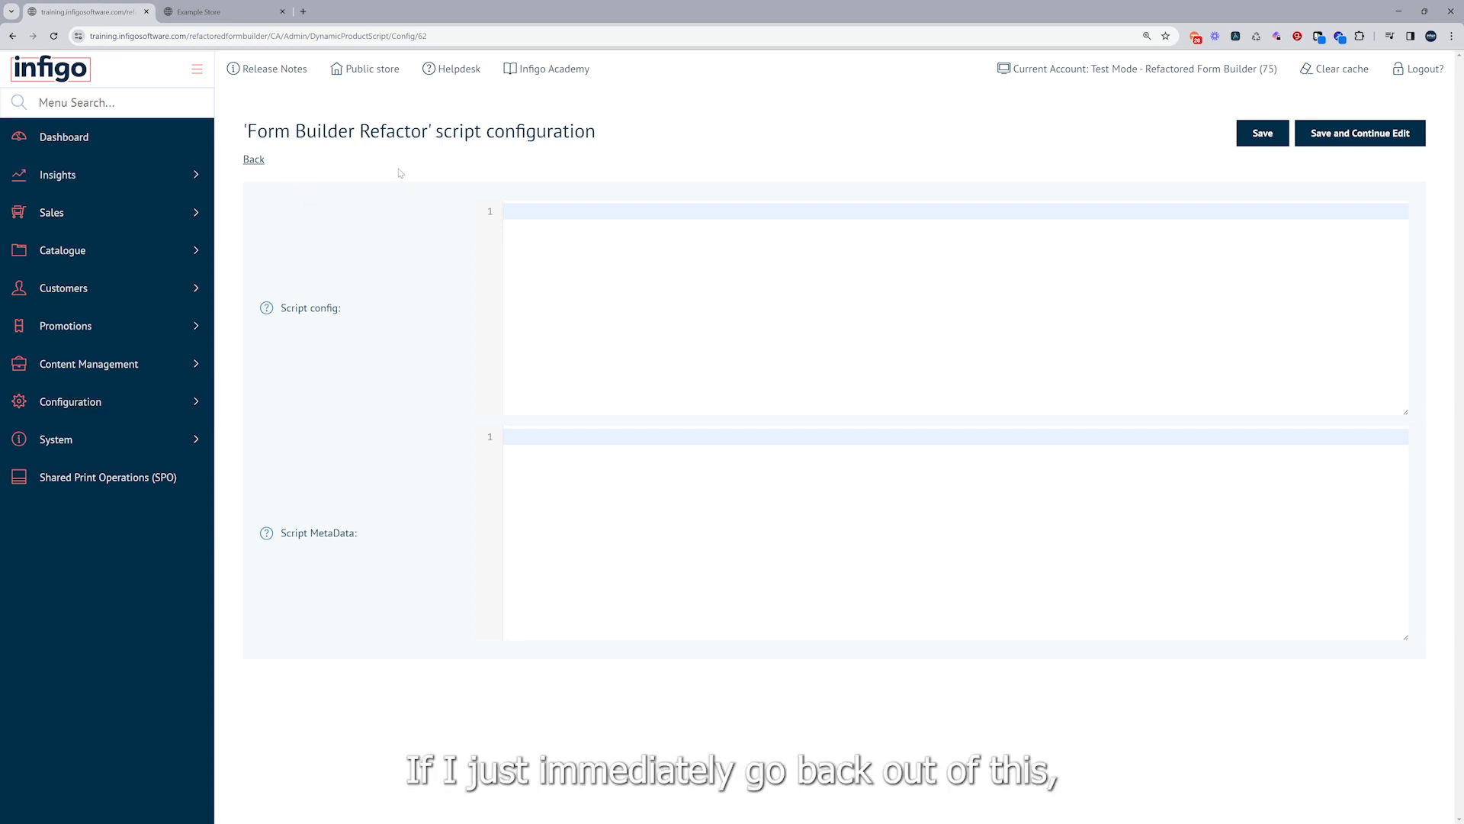
left_click(255, 161)
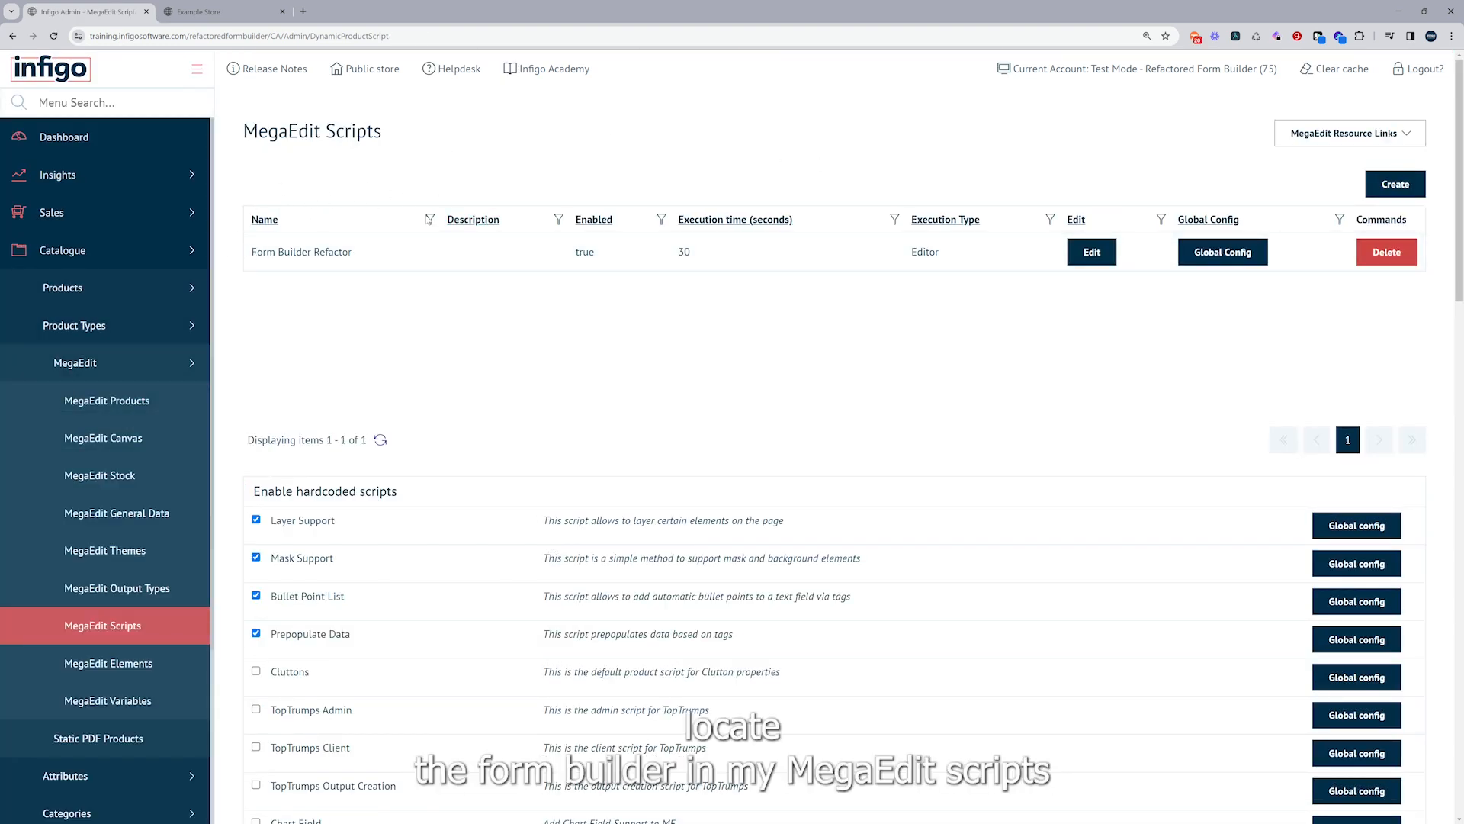
Step: Open the Form Builder Refactor script for editing and locate the text variable settings starting at textVariableHandlingCustom in its code
left_click(1092, 258)
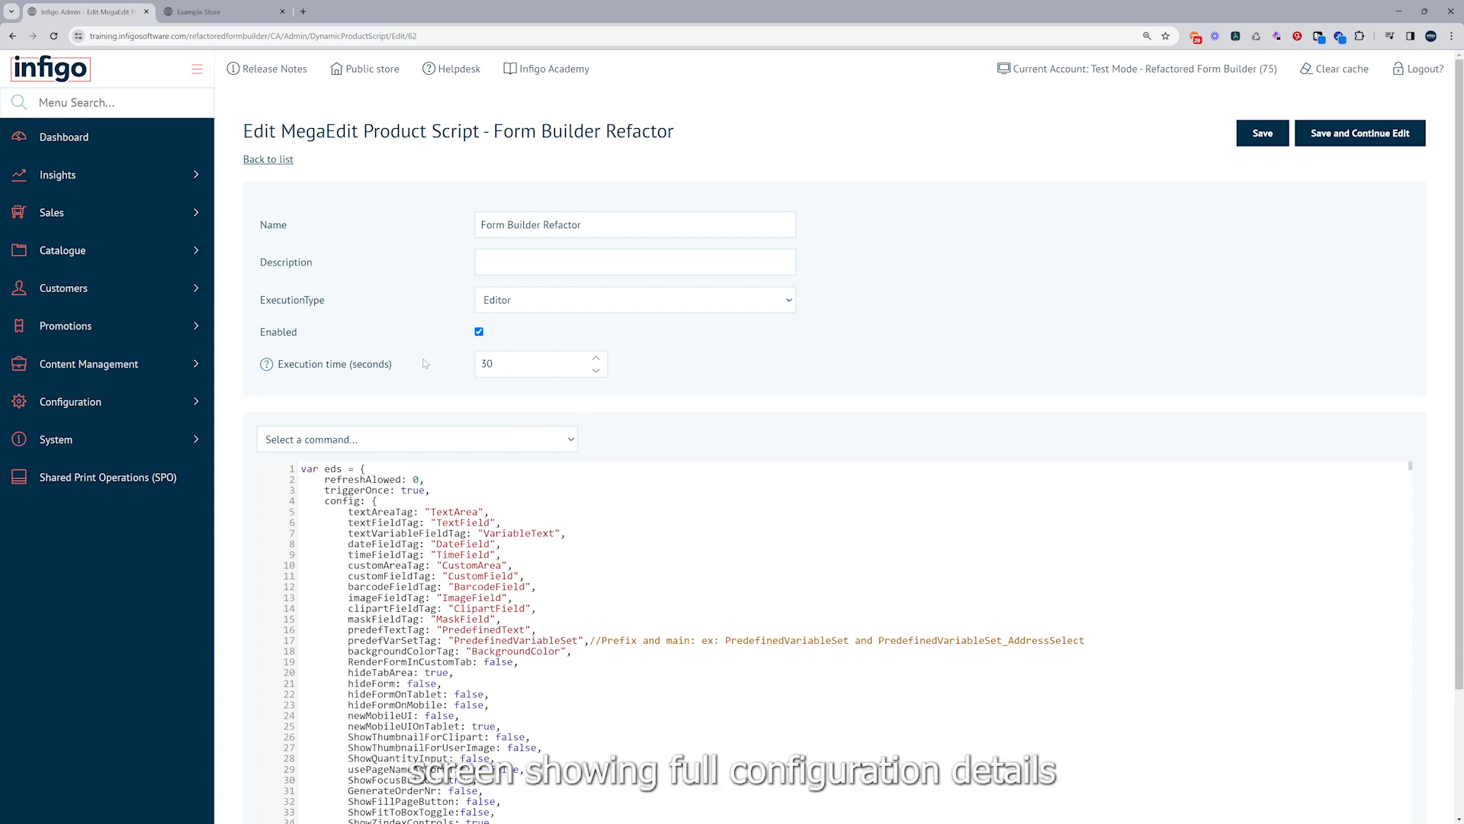
scroll(249, 417, "down", 2)
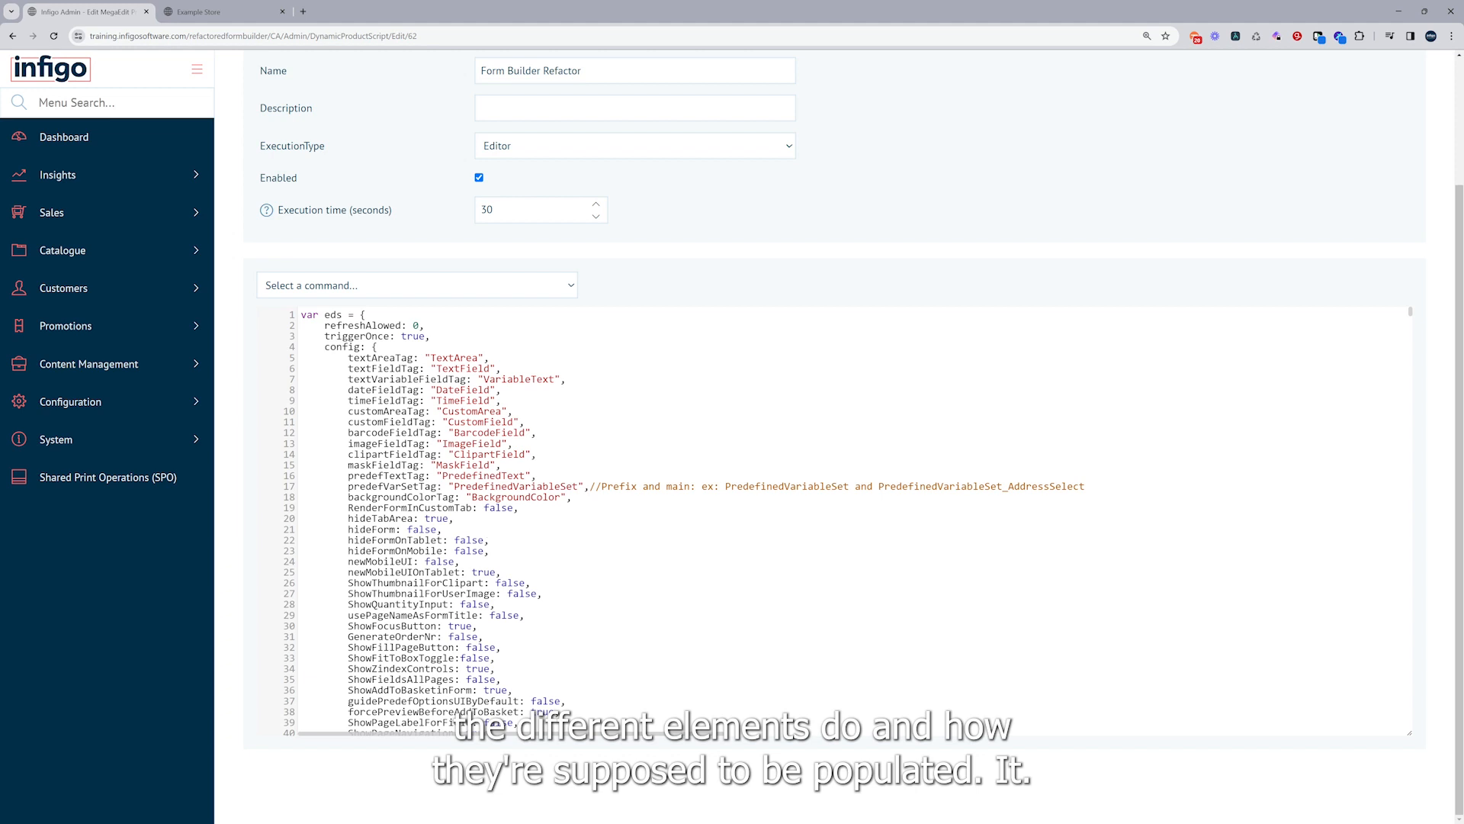
scroll(403, 460, "down", 5)
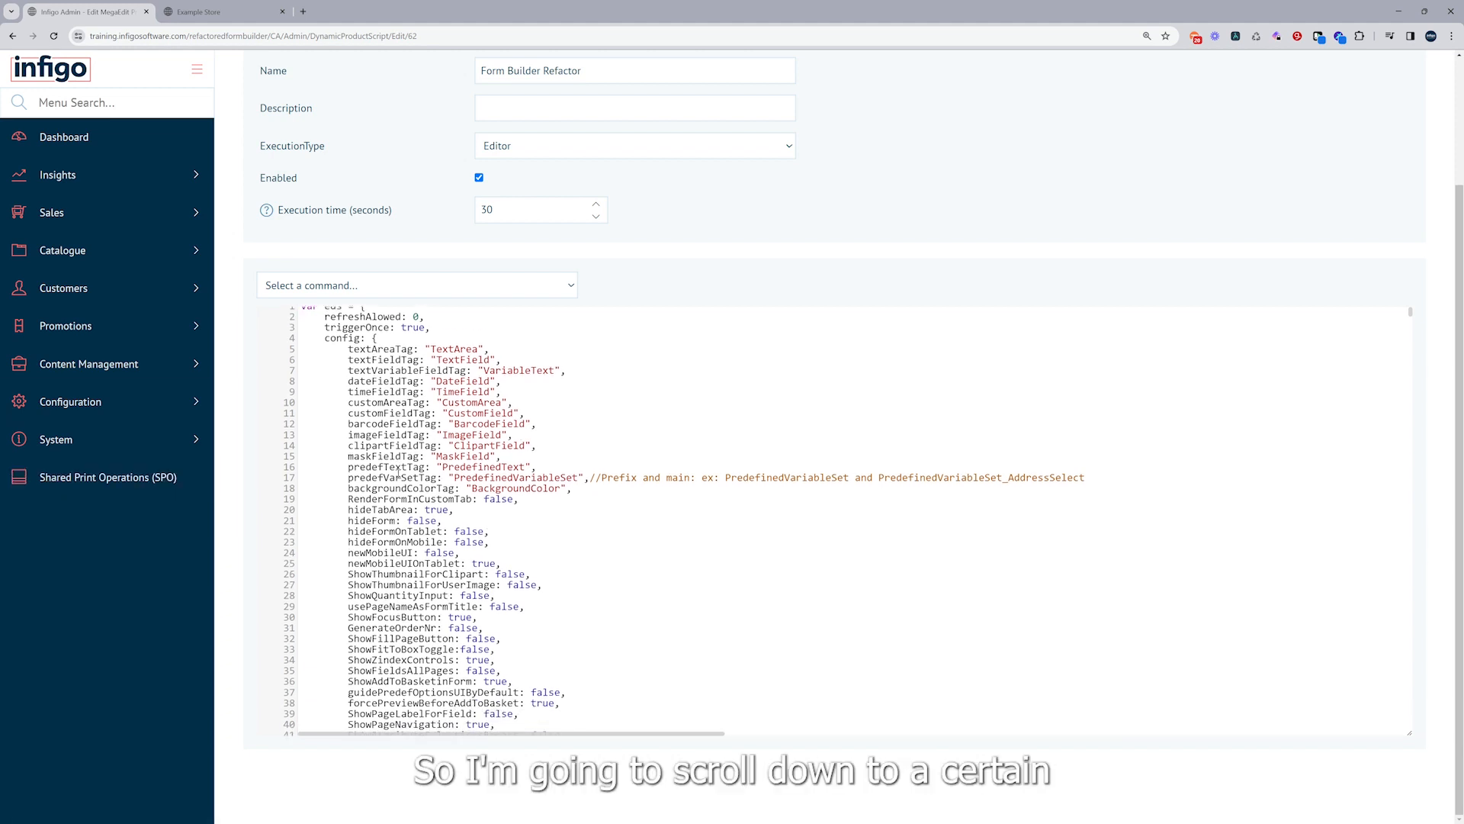
scroll(403, 460, "down", 5)
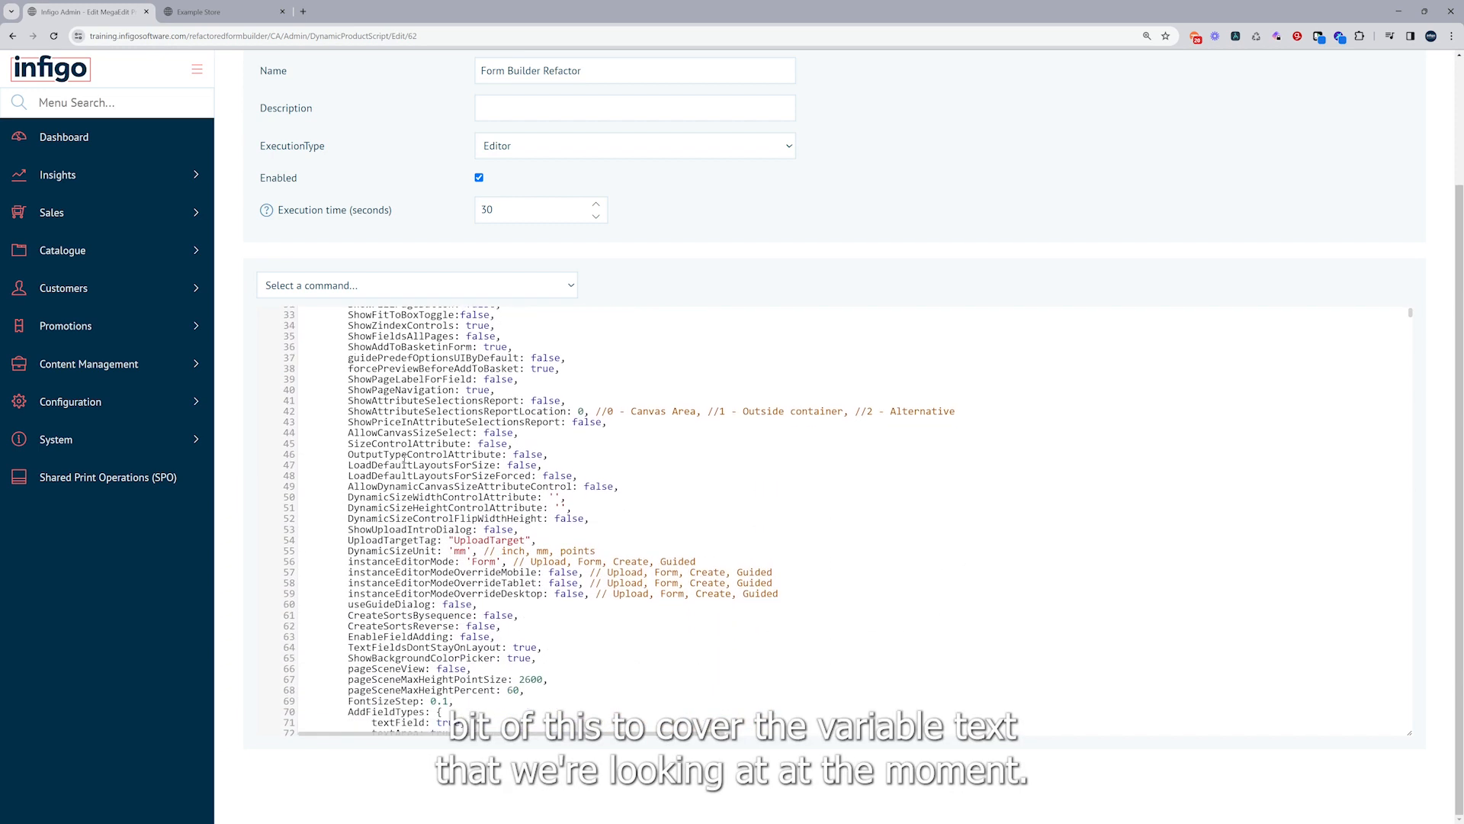
scroll(405, 460, "down", 20)
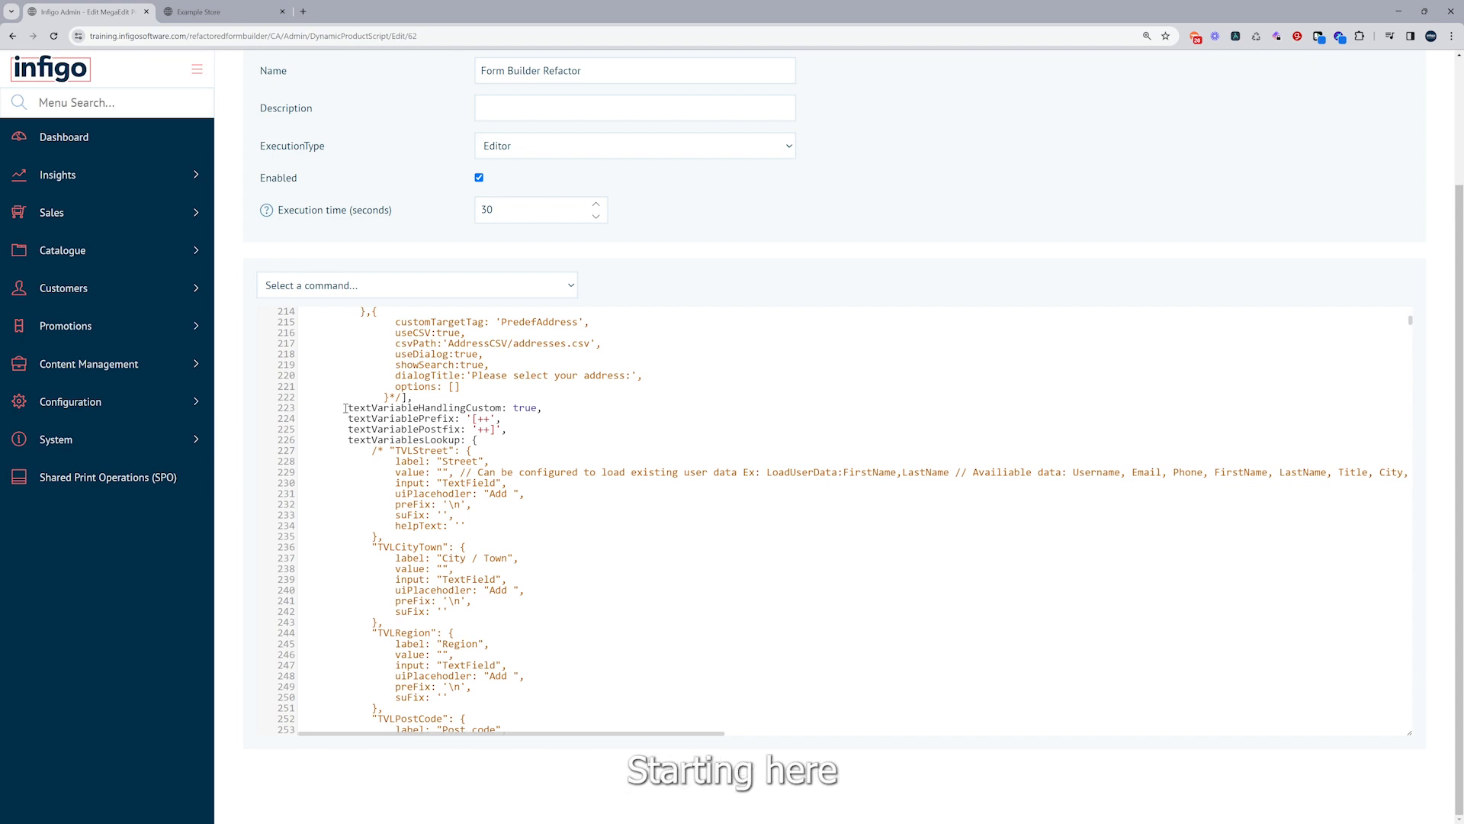
Step: Examine the textVariableHandlingCustom, textVariablePrefix and textVariablePostfix settings in the script code
left_click_drag(350, 410, 539, 410)
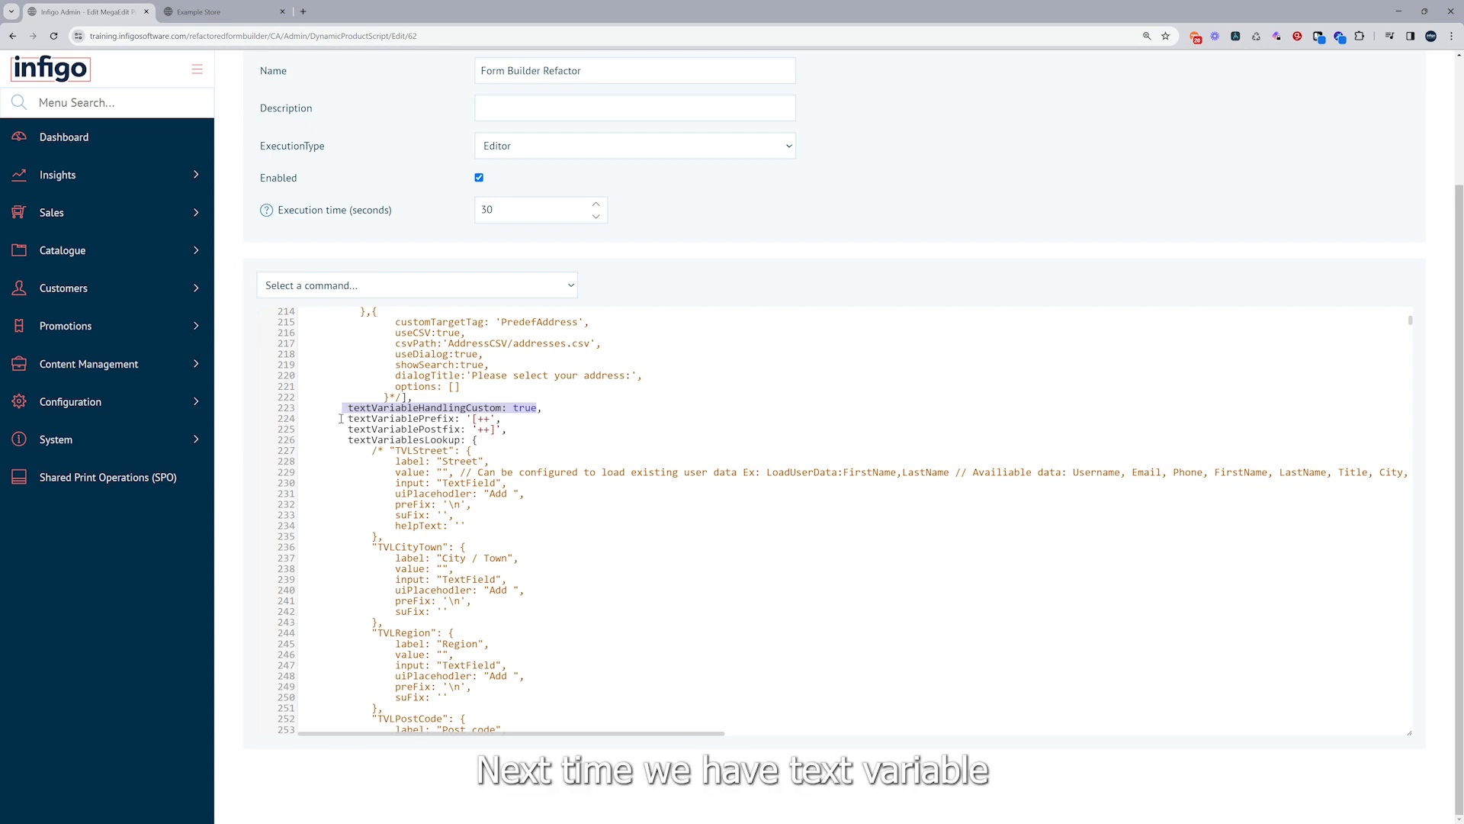
left_click_drag(345, 418, 534, 429)
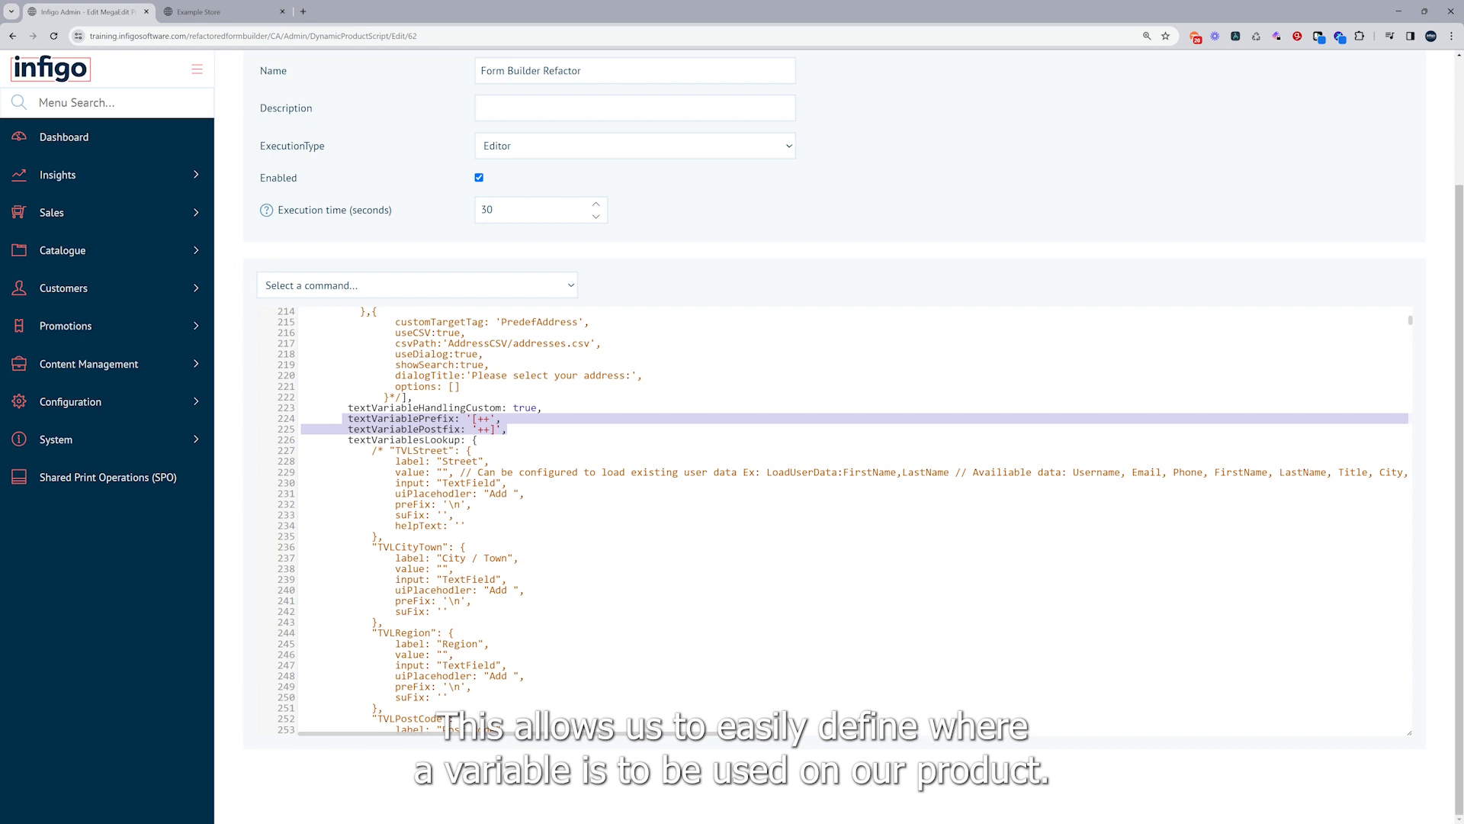
left_click_drag(467, 418, 507, 429)
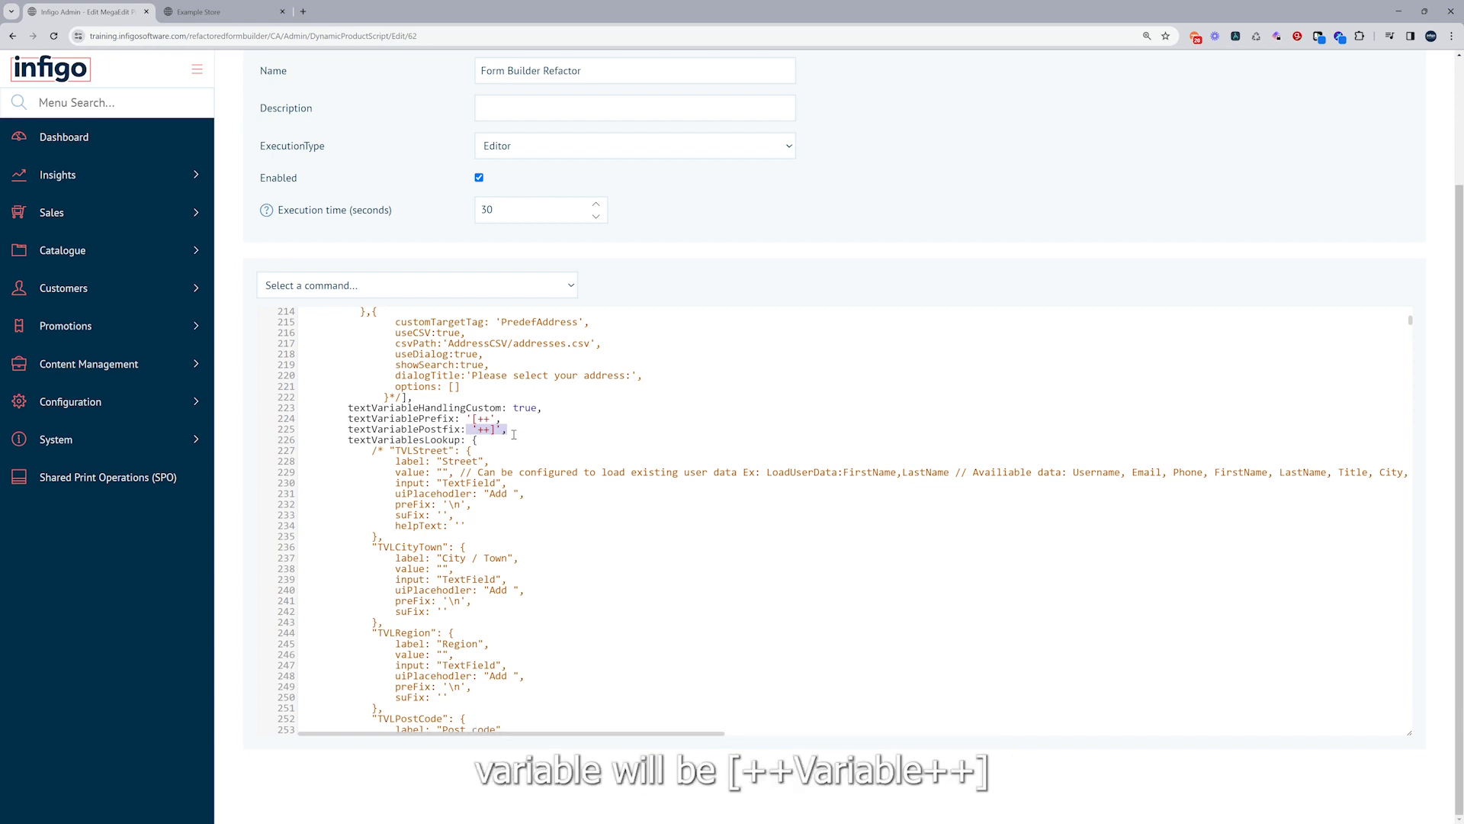
left_click(476, 418)
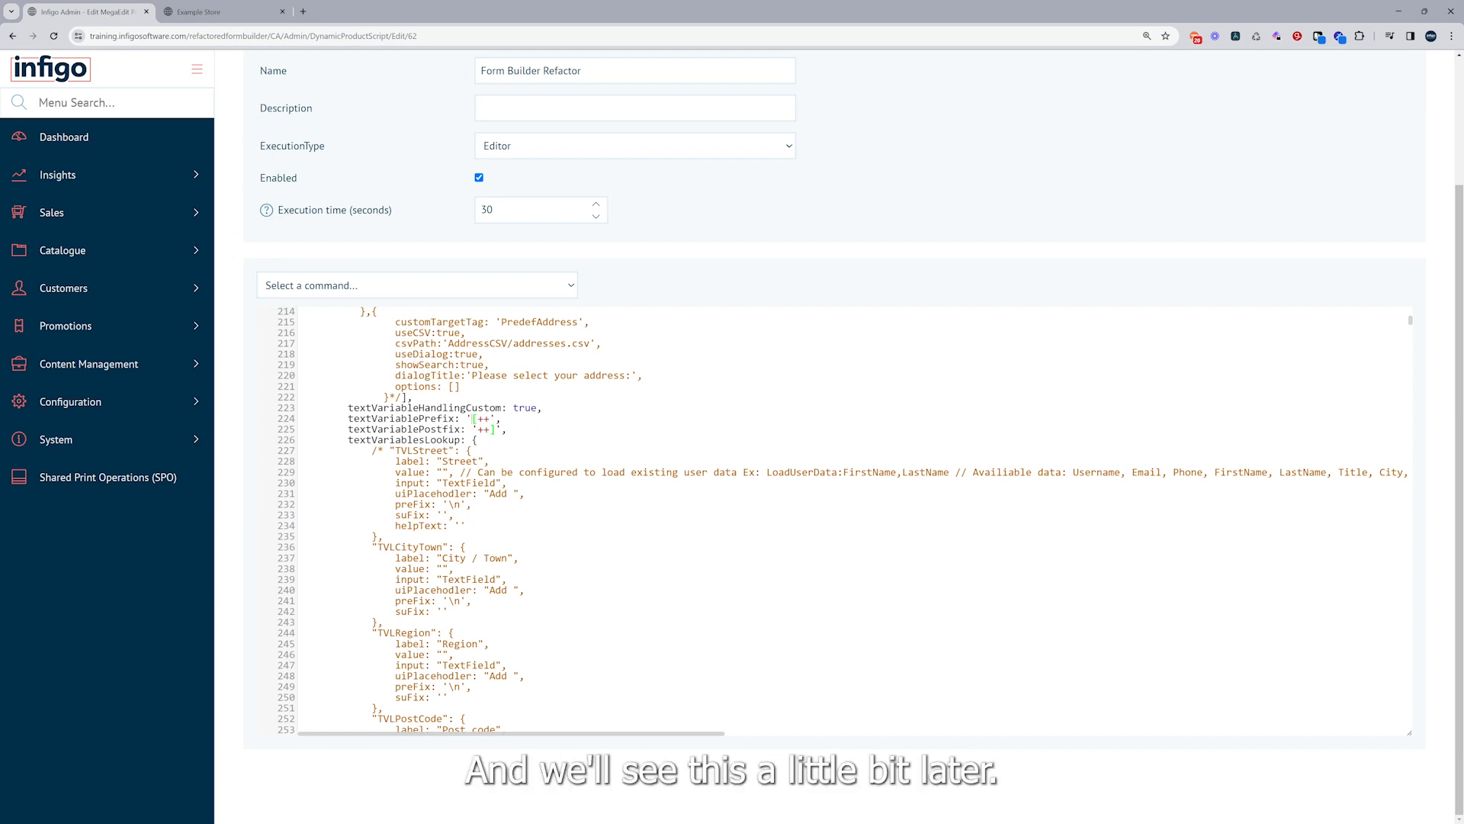
Step: Copy the textVariablesLookup block with its TVLStreet entry into the script's global config and delete the opening comment marker /*
left_click_drag(344, 441, 501, 439)
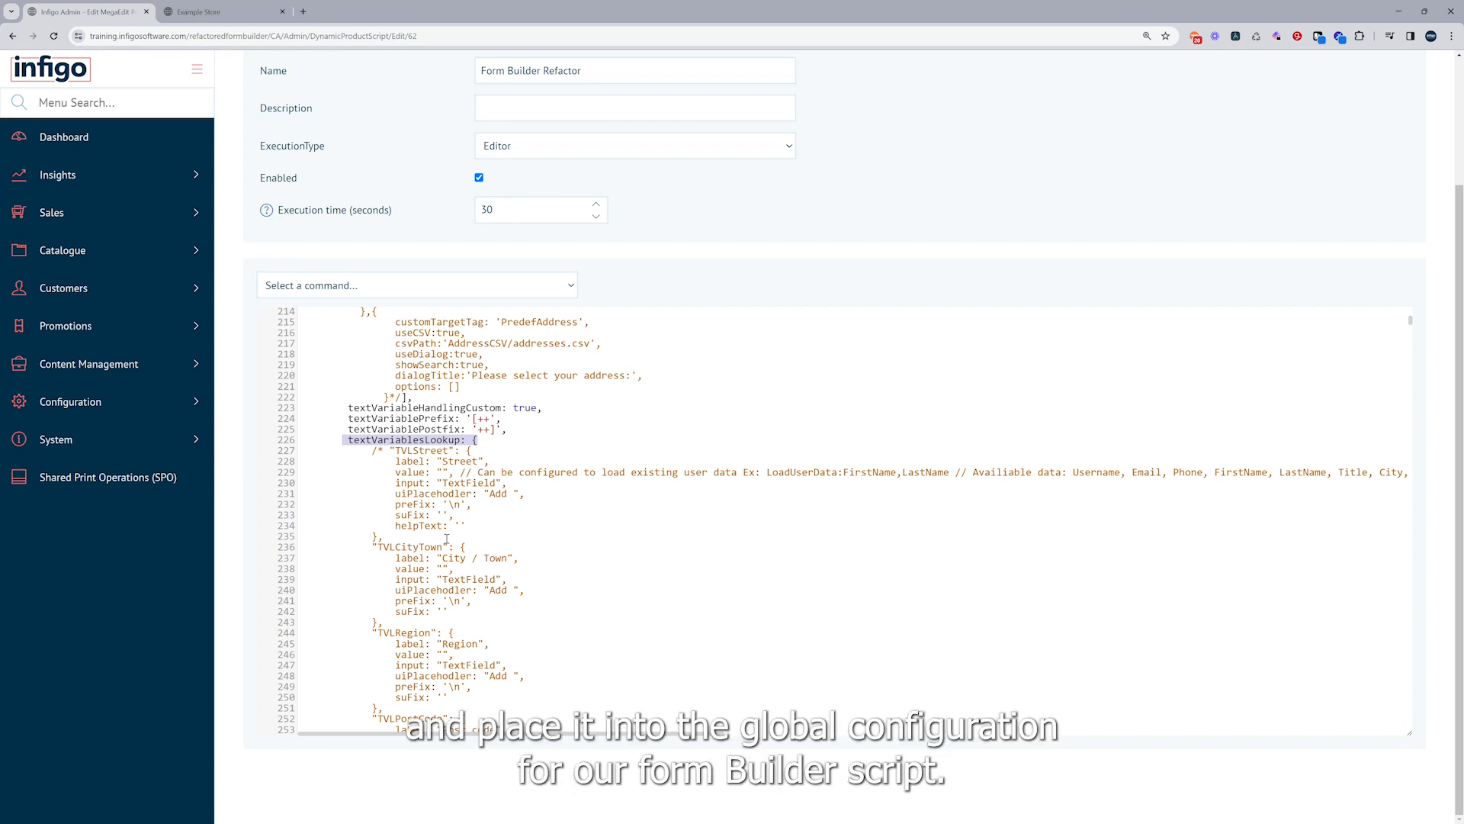
left_click(339, 440)
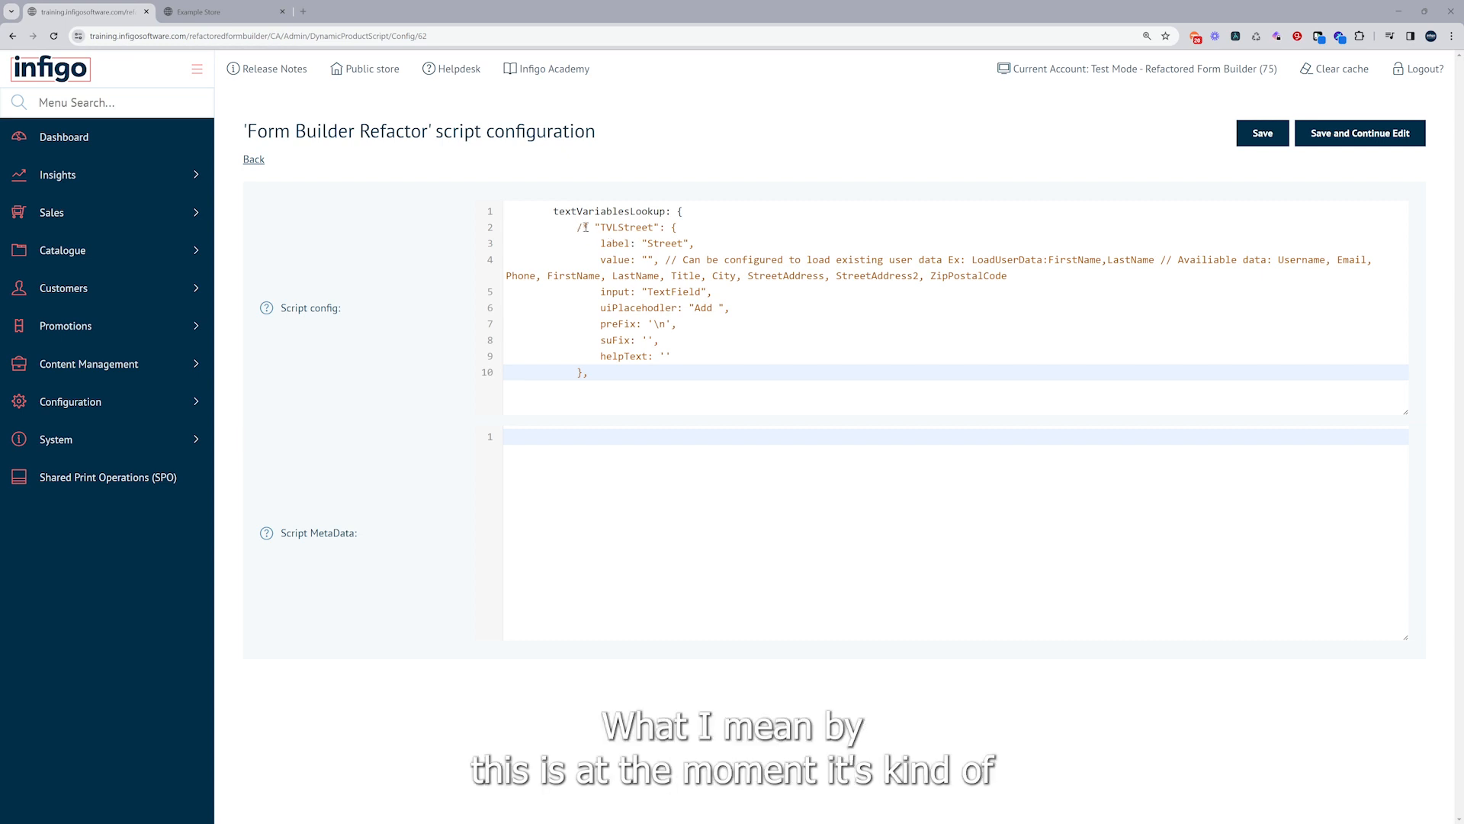
left_click_drag(592, 227, 570, 228)
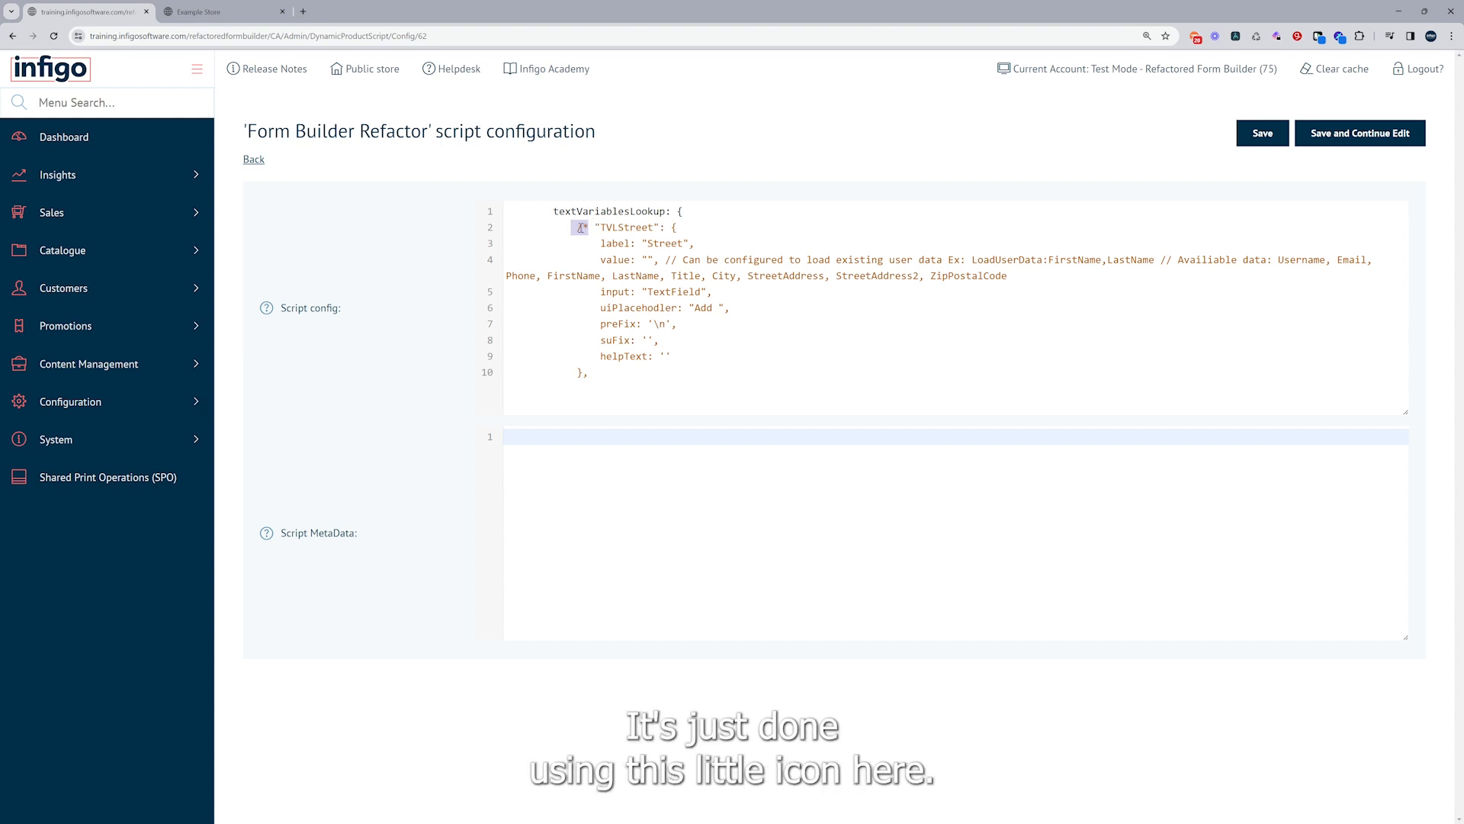
left_click(590, 227)
left_click_drag(589, 228, 566, 230)
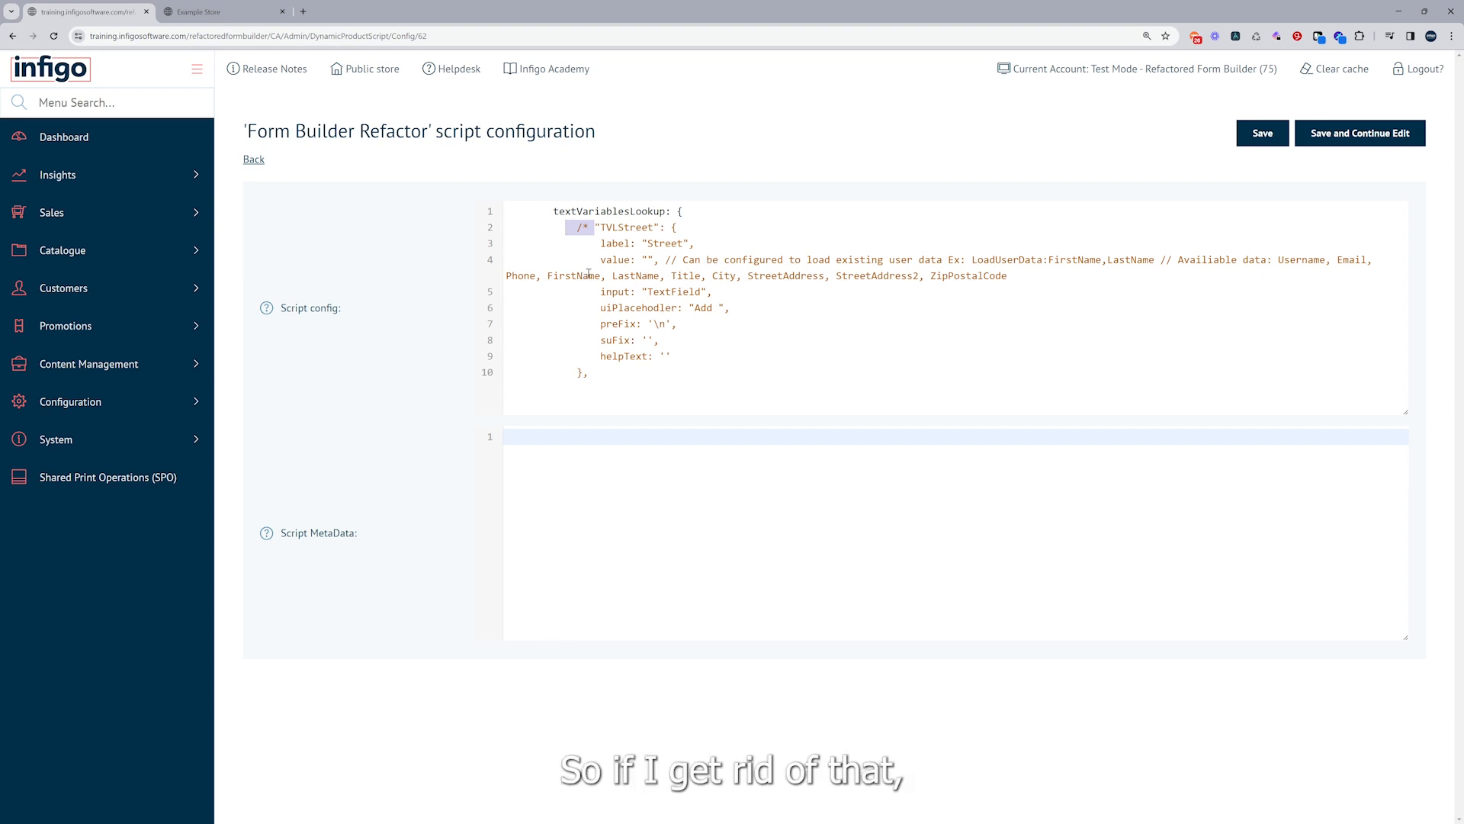
key("BackSpace")
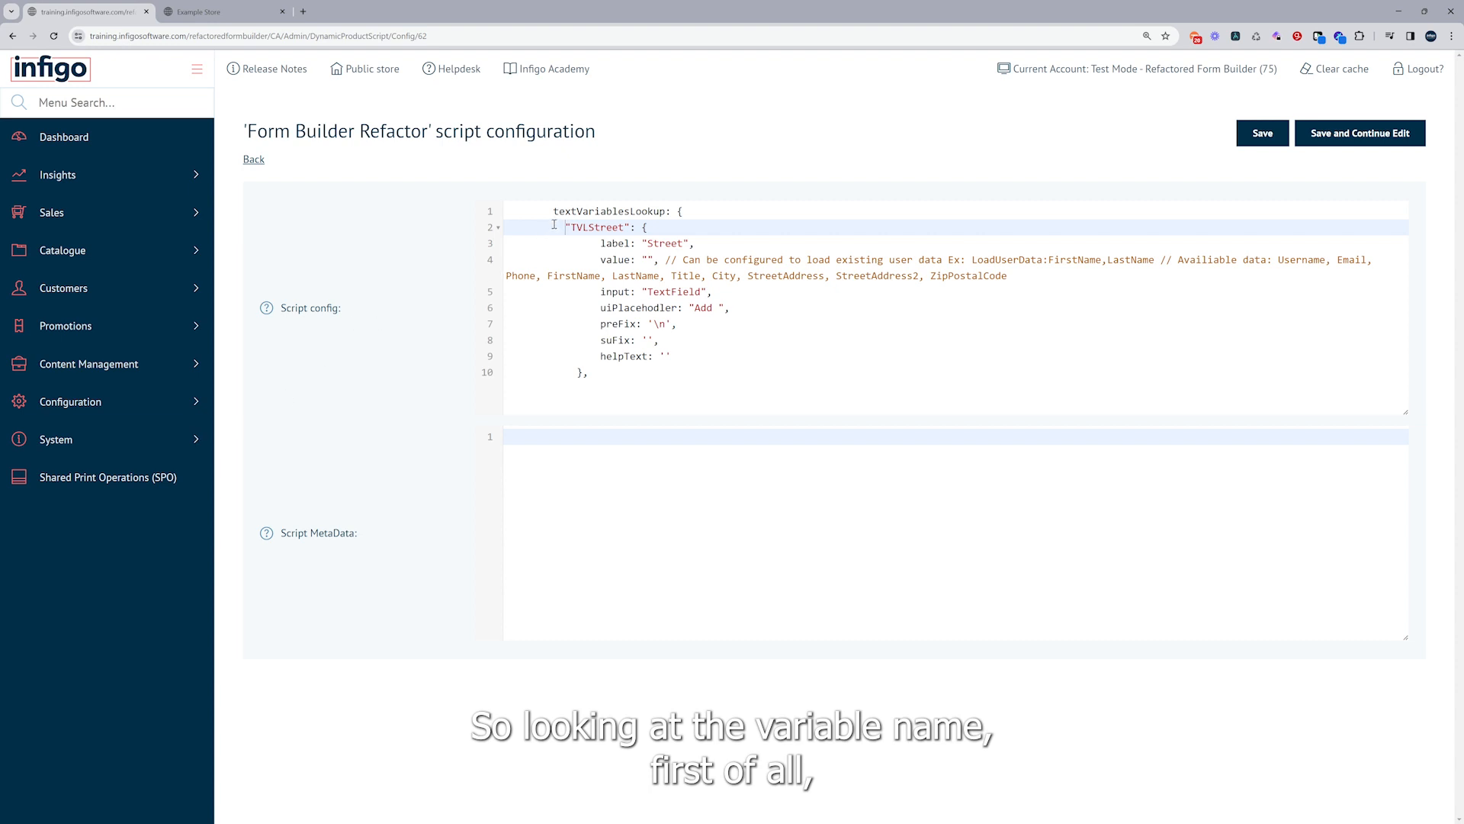
Step: Rename the TVLStreet variable to GName and set its label to "Name"
double_click(597, 227)
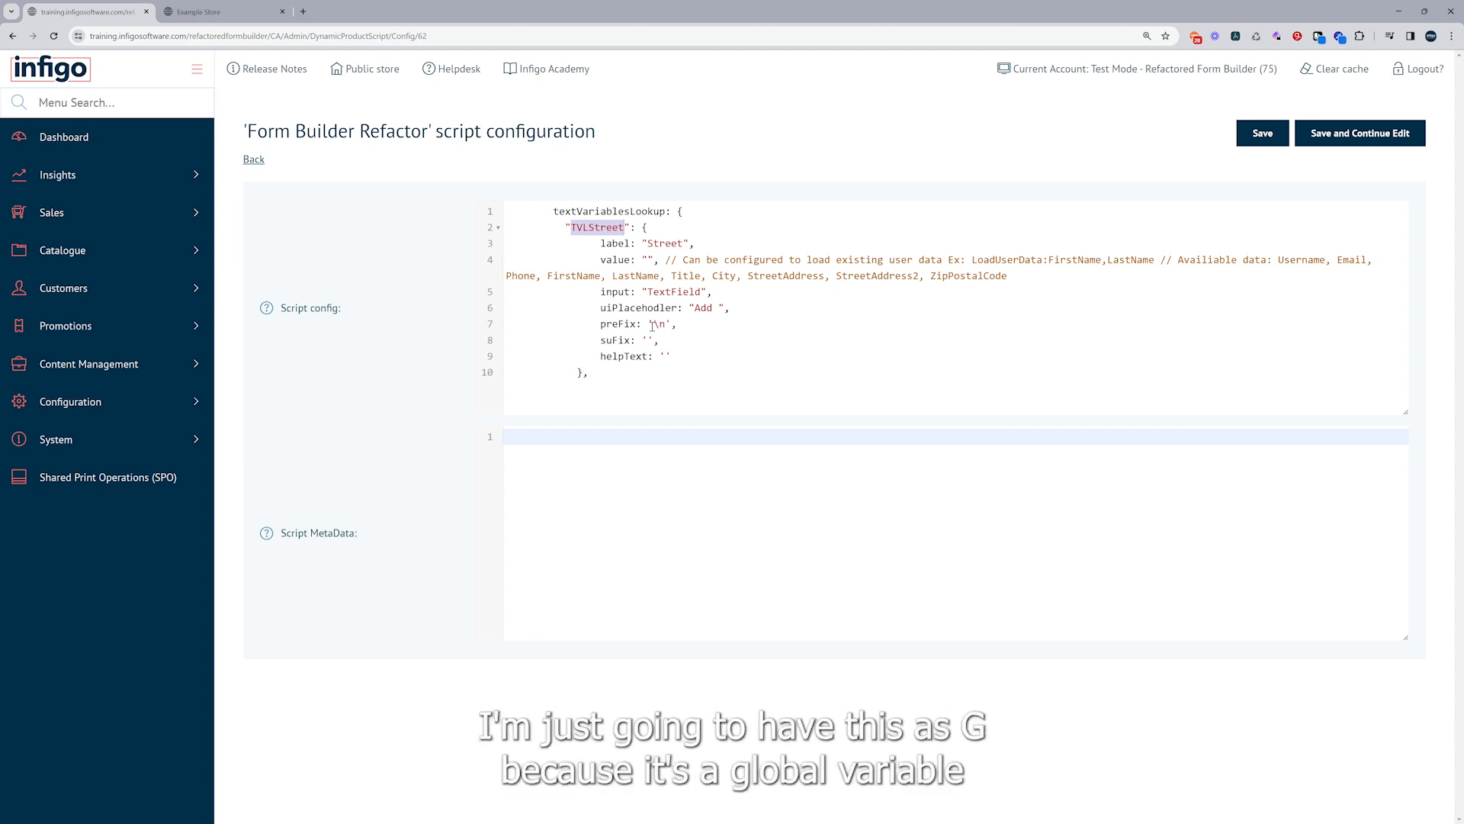
type("G")
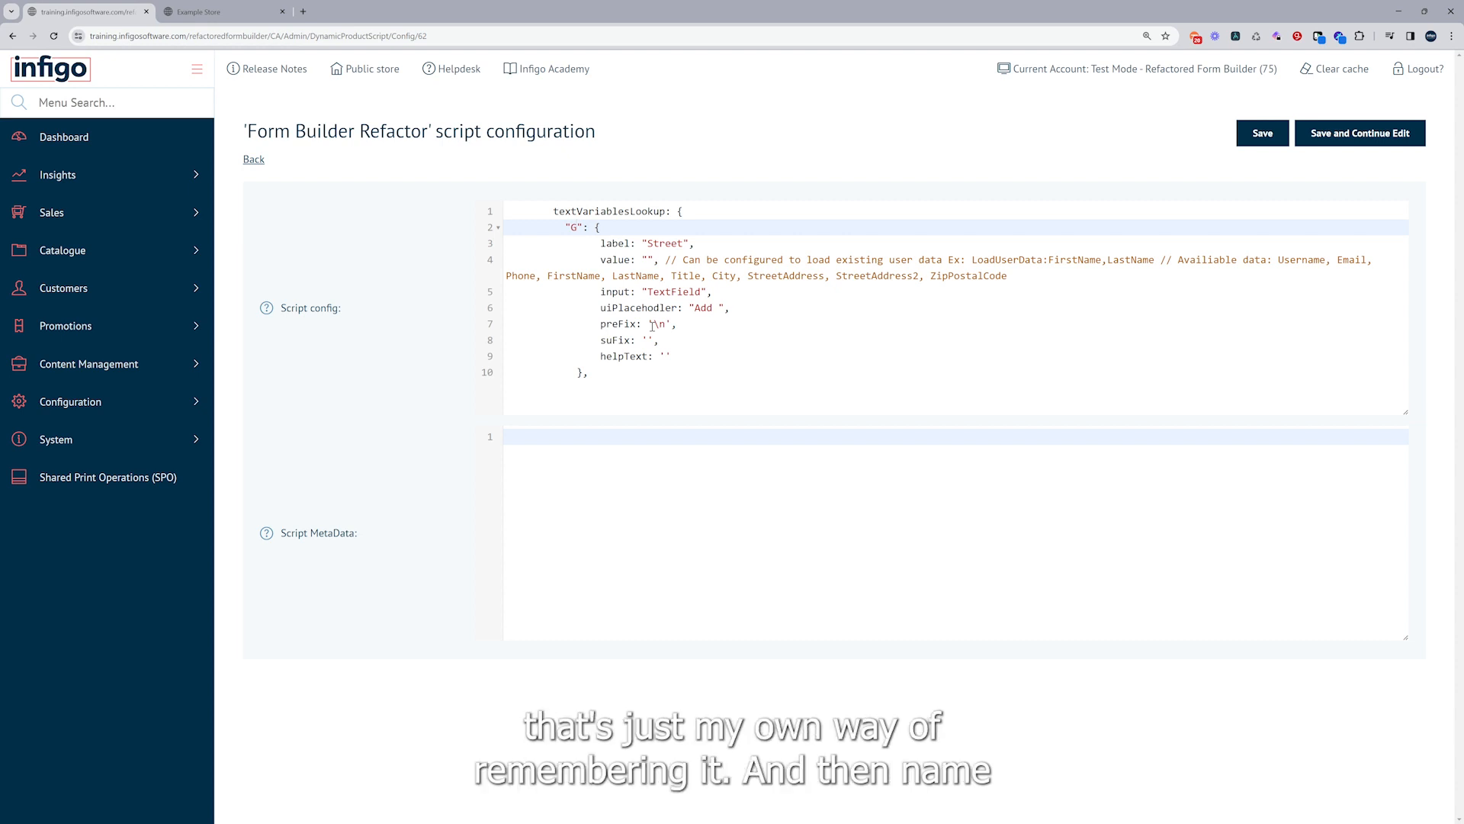
type("Name")
left_click_drag(648, 243, 683, 244)
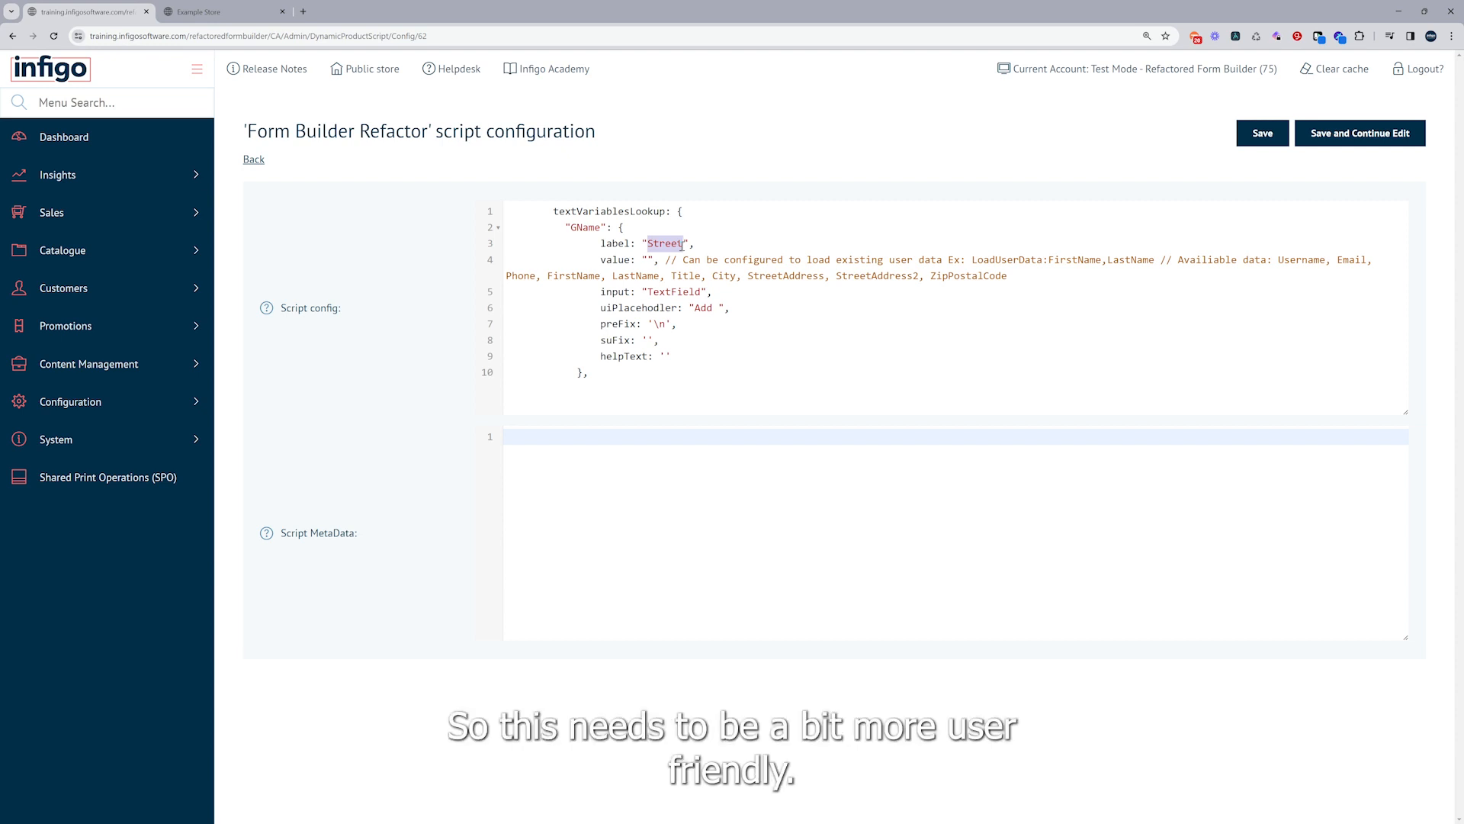
type("Name")
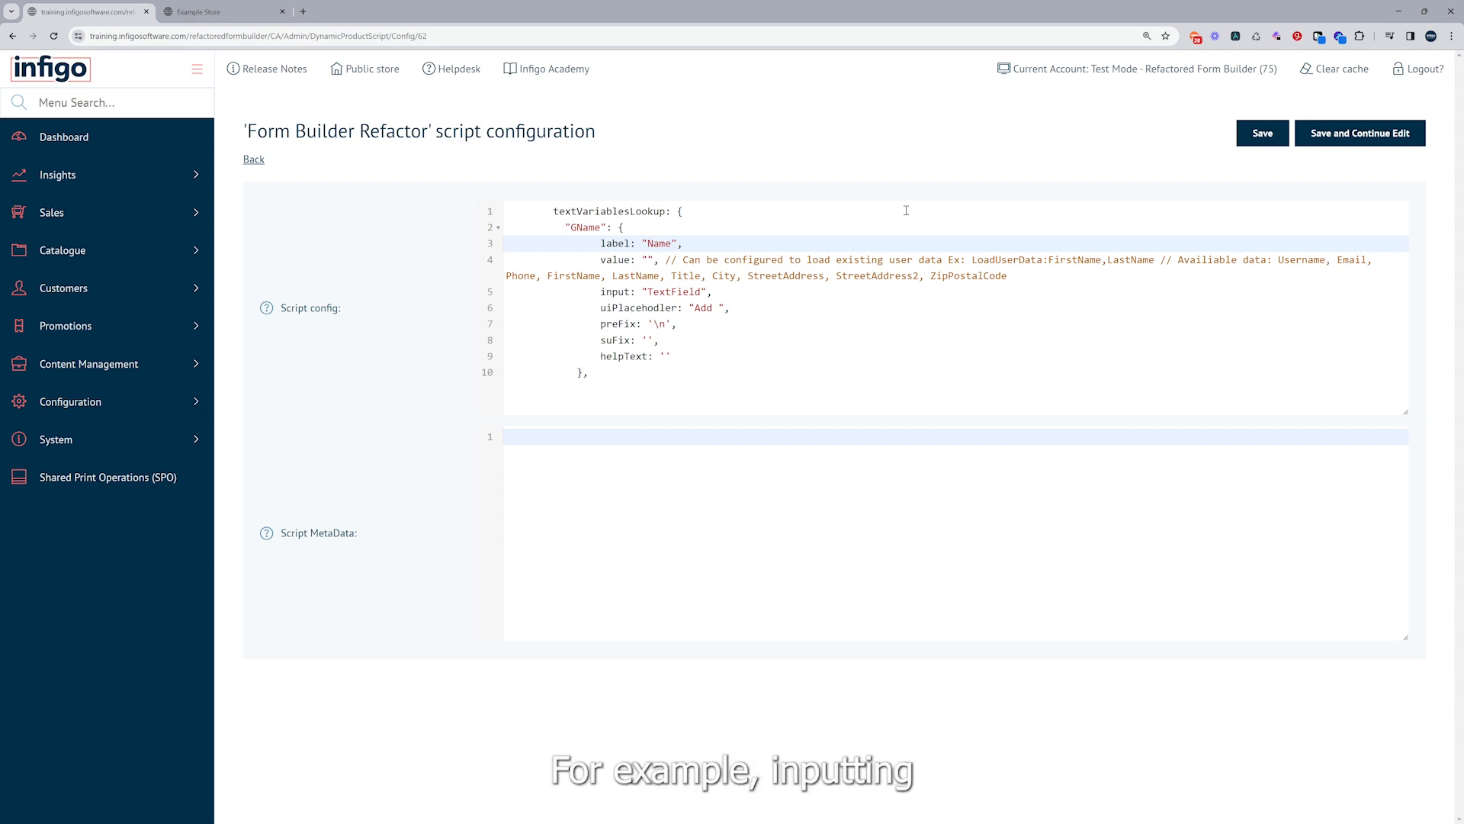
Step: Set the GName variable's value to "LoadUserData:FirstName,LastName" and delete the explanatory comment behind it
left_click_drag(975, 262, 1150, 264)
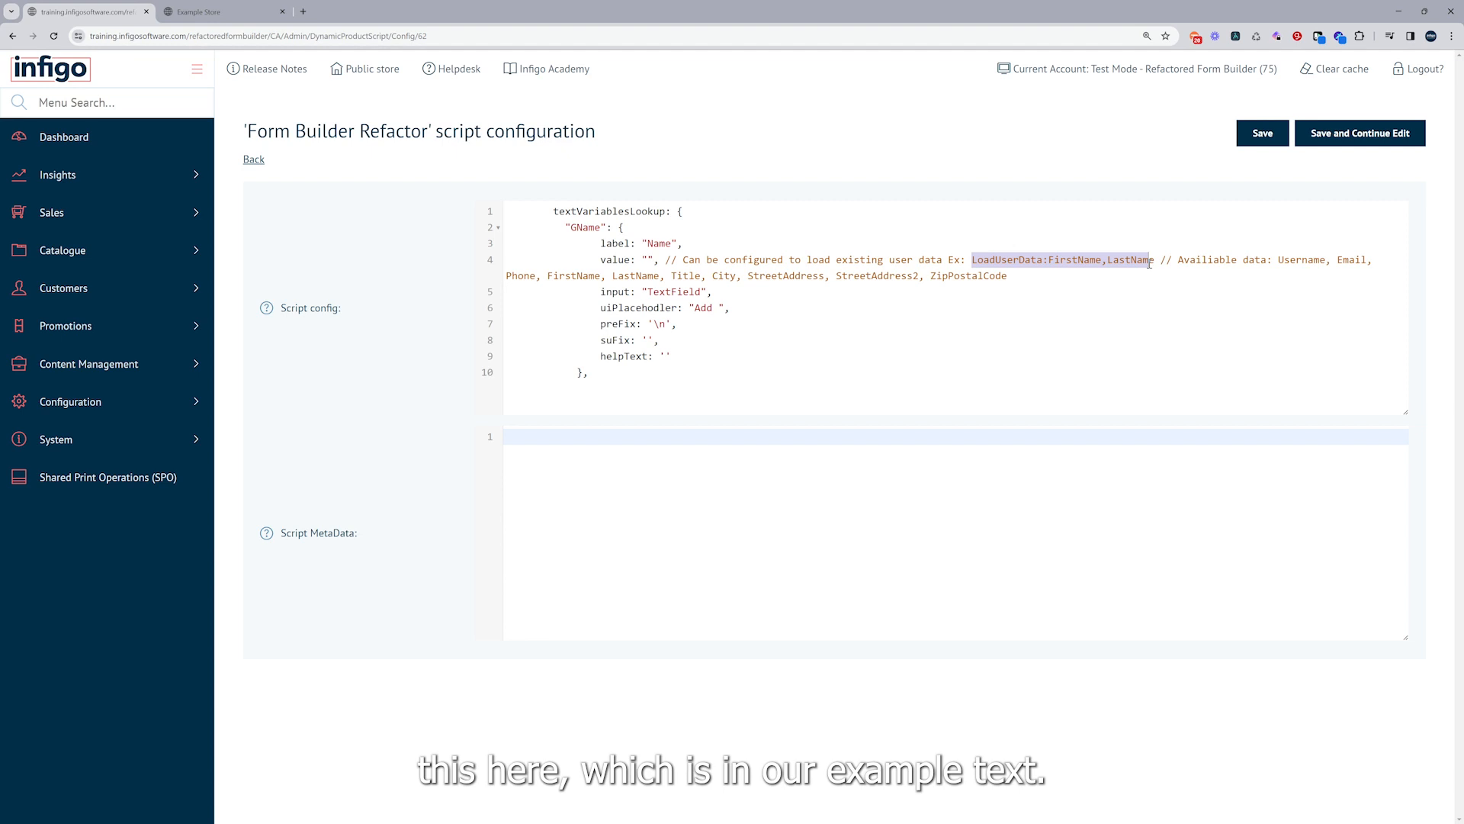
left_click(1090, 256)
left_click_drag(973, 261, 1153, 264)
key("ctrl+c")
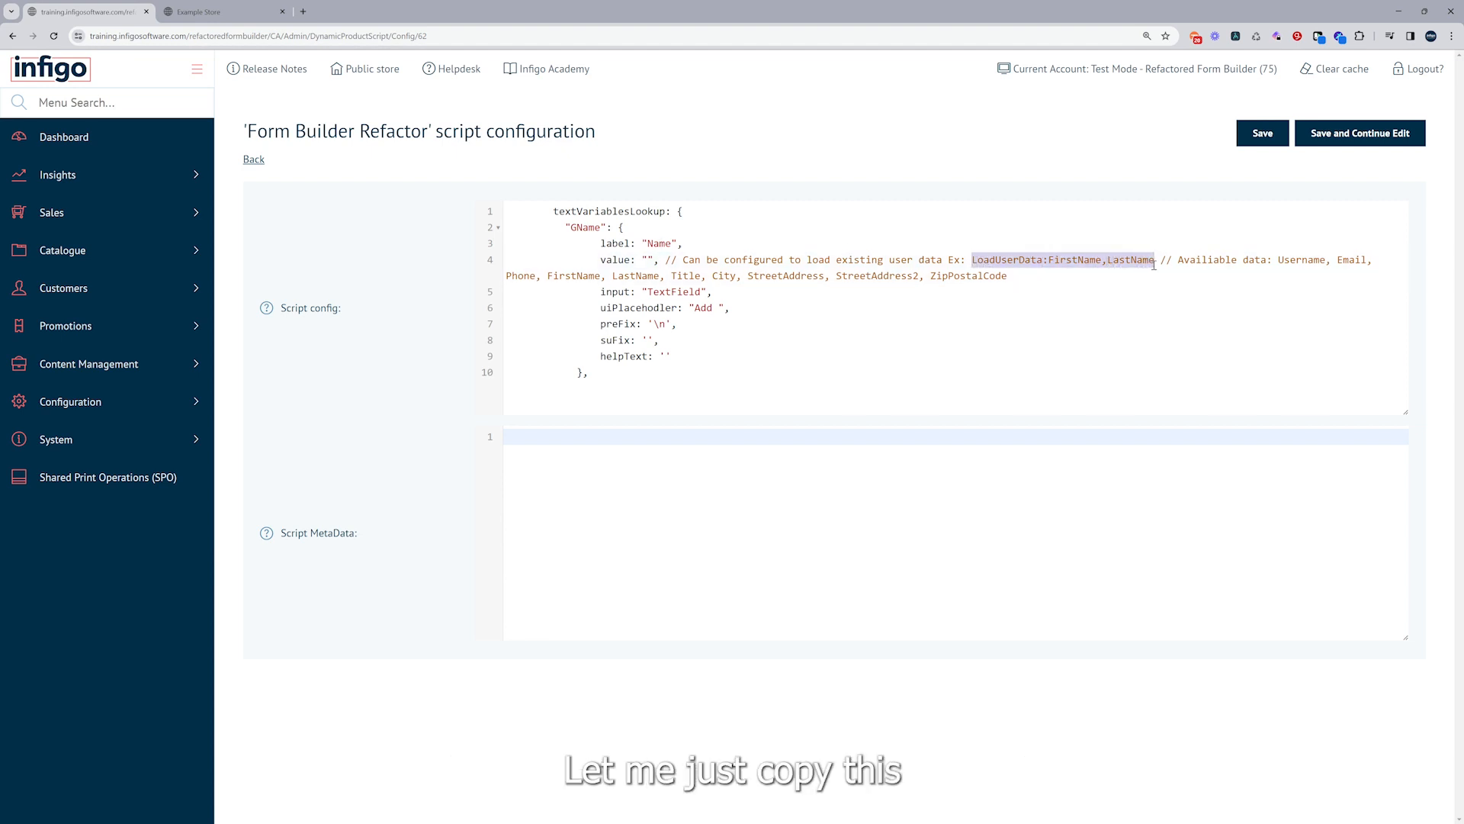
left_click(649, 259)
key("ctrl+v")
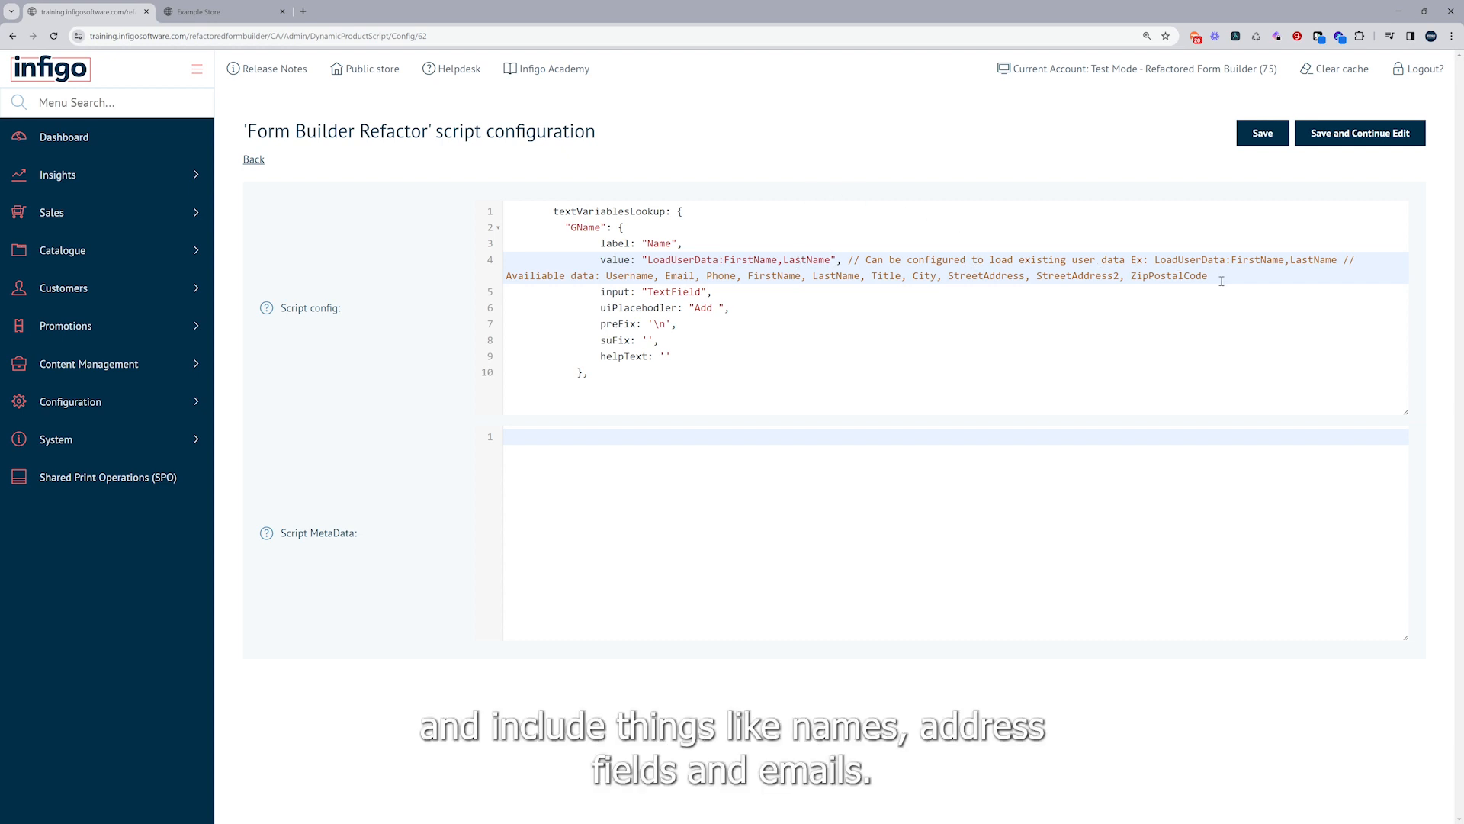
left_click_drag(1221, 281, 843, 265)
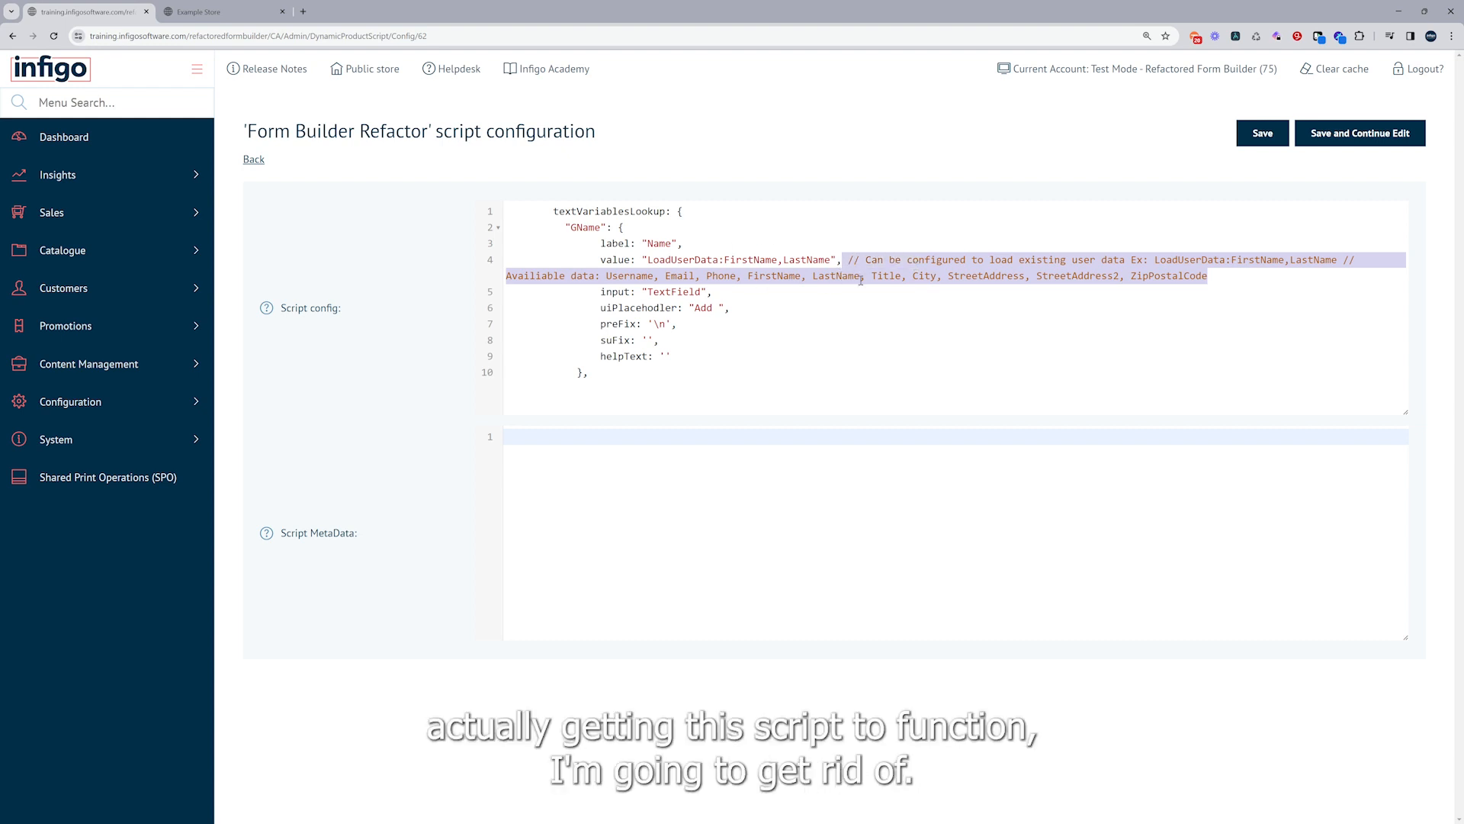
key("BackSpace")
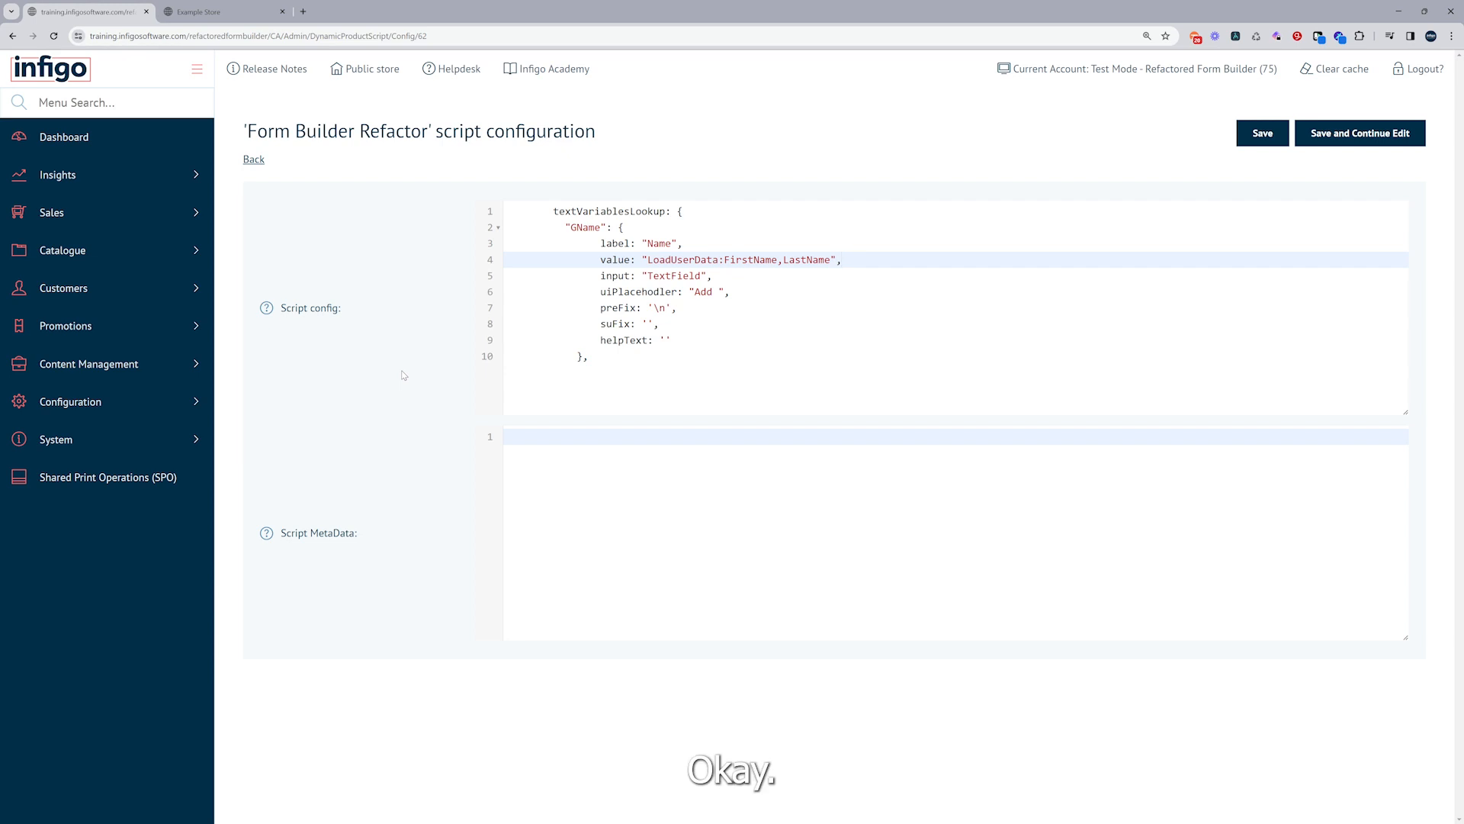
Step: Write a comment beside the input setting listing TextField, TextArea, DatePicker and TimePicker, and remove it again
left_click(660, 276)
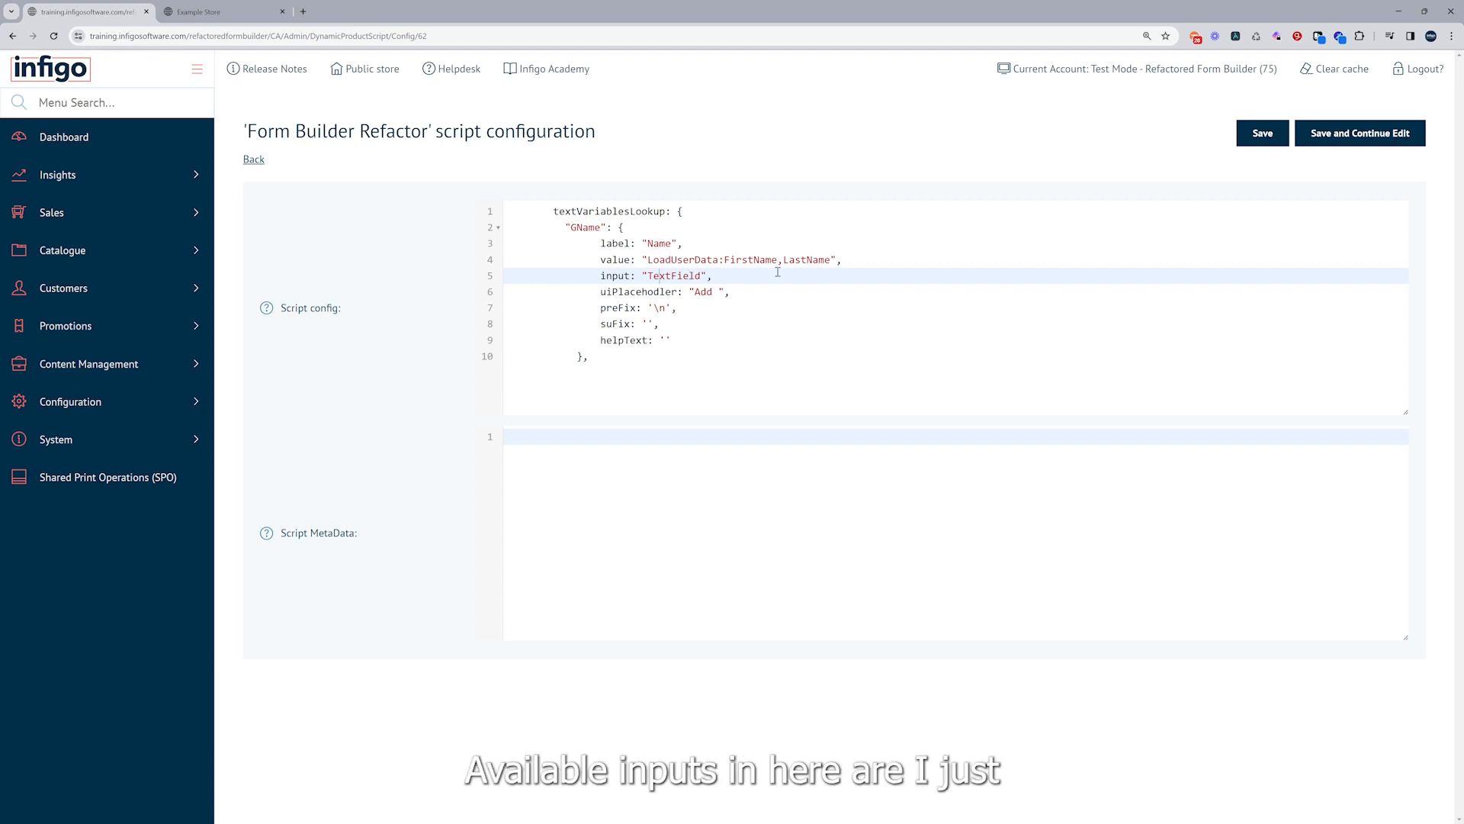
type("//")
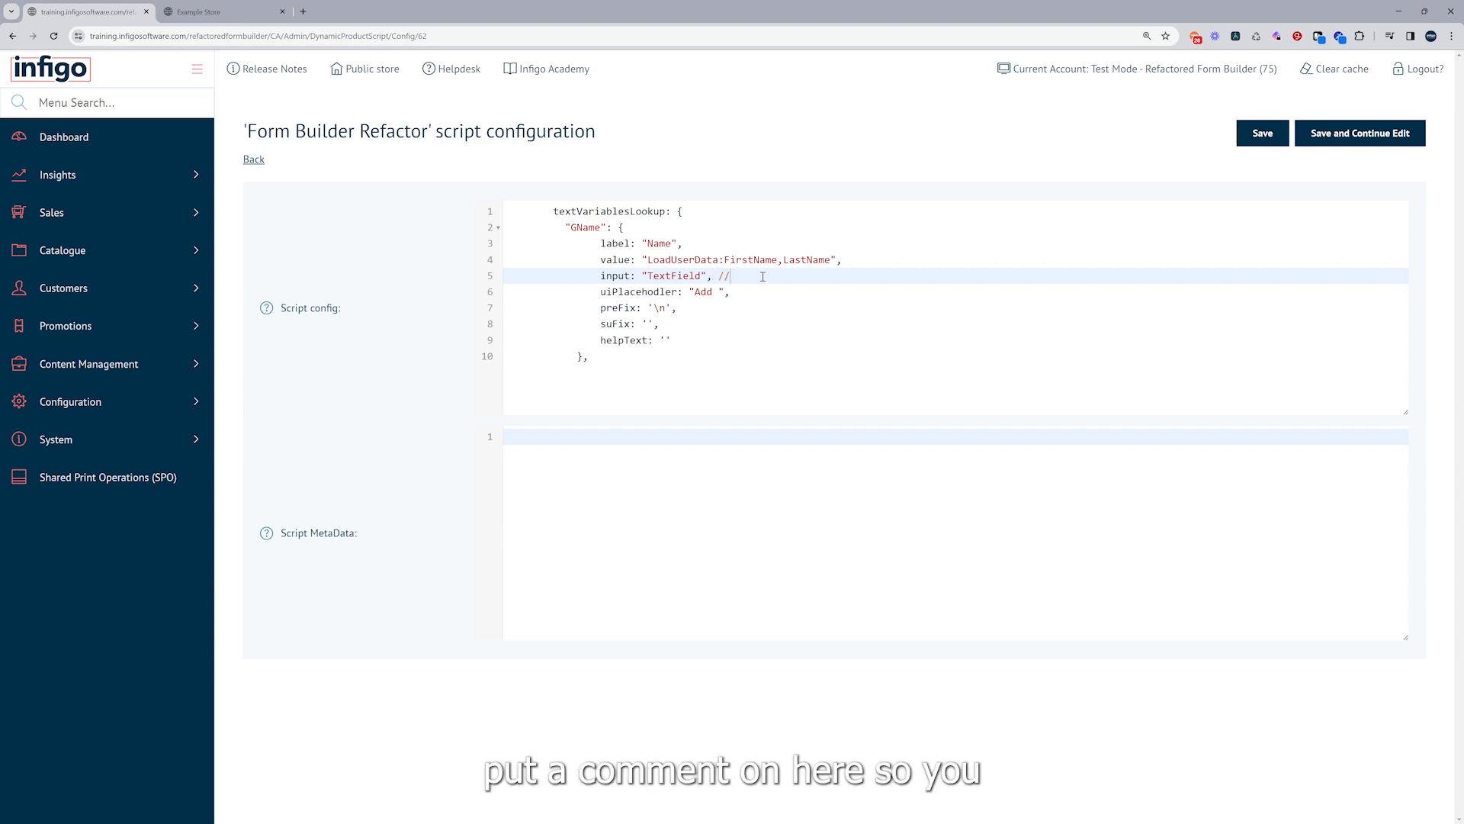
type("TextField")
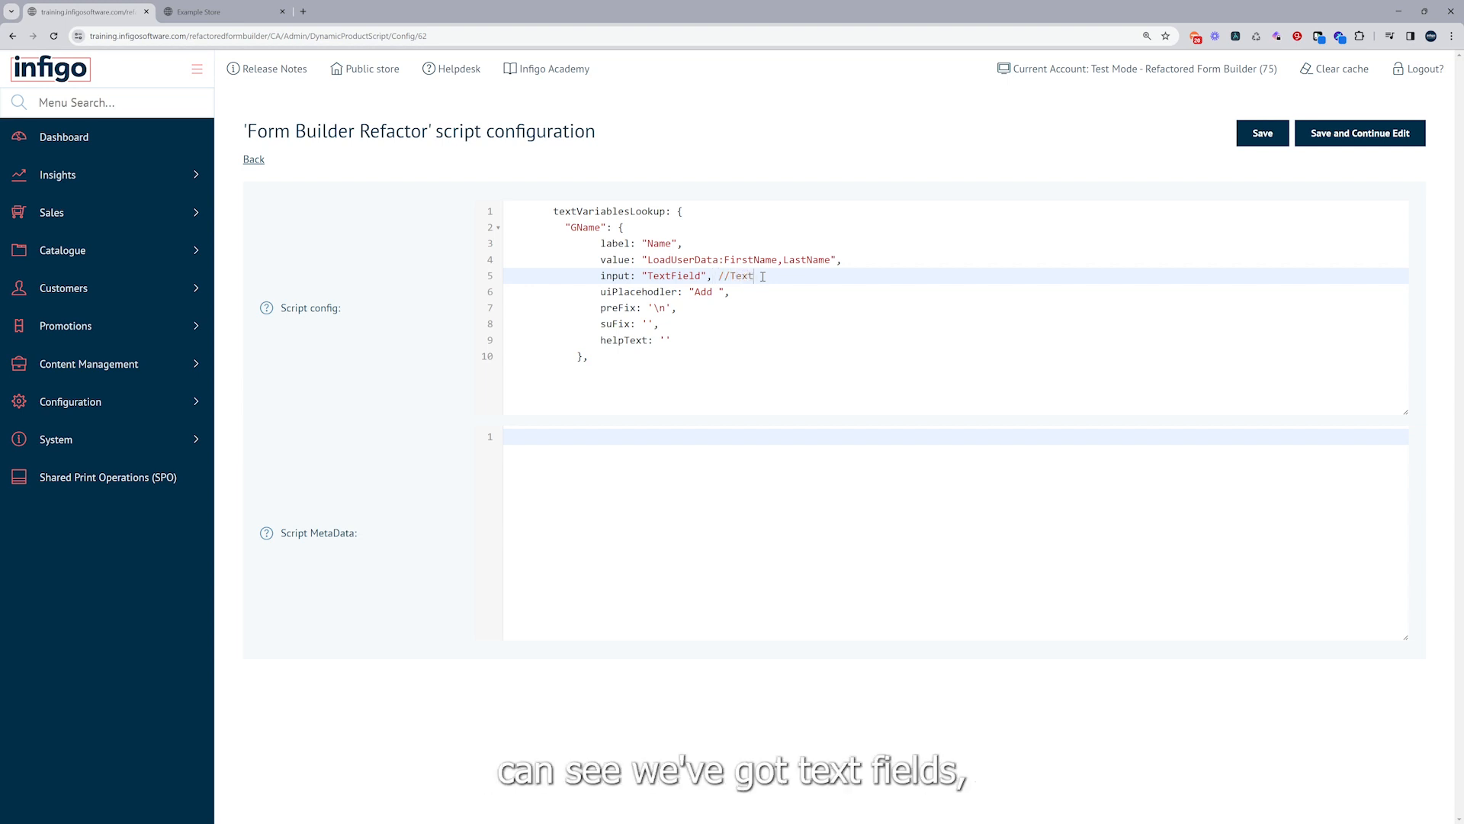
type(", TextArea")
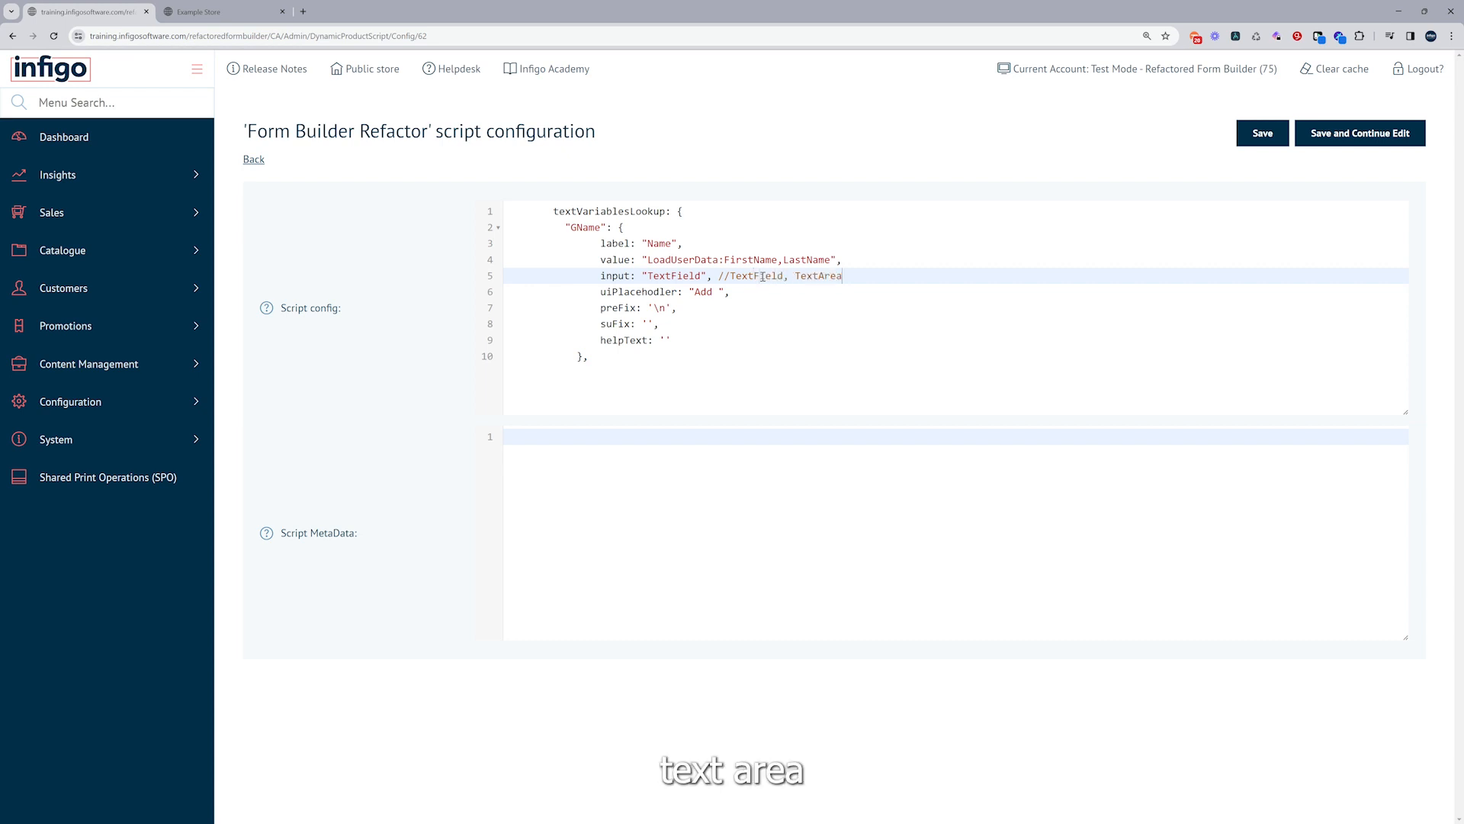
type(", DatePicker, TimePicker")
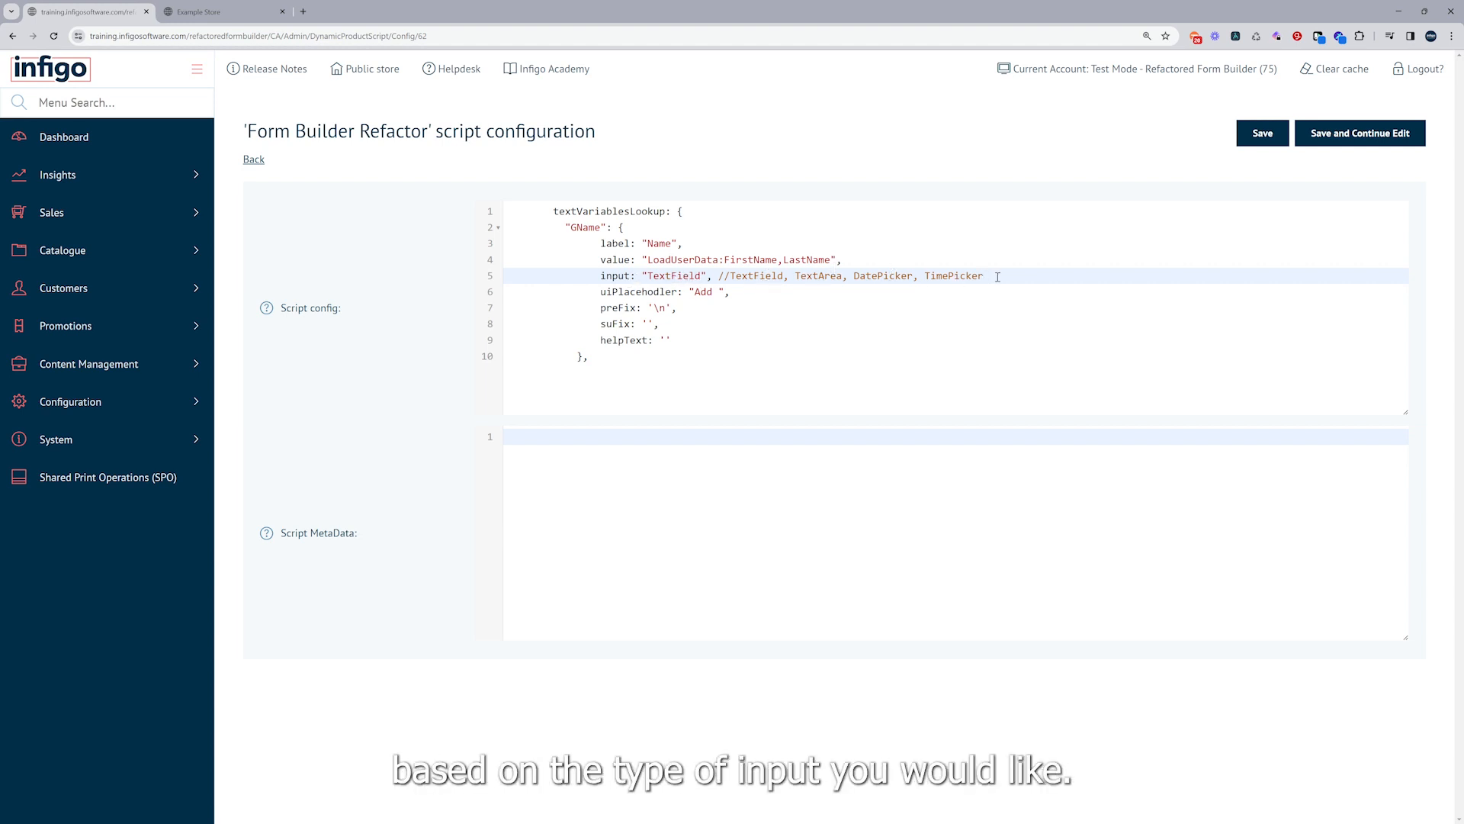
left_click_drag(997, 276, 715, 275)
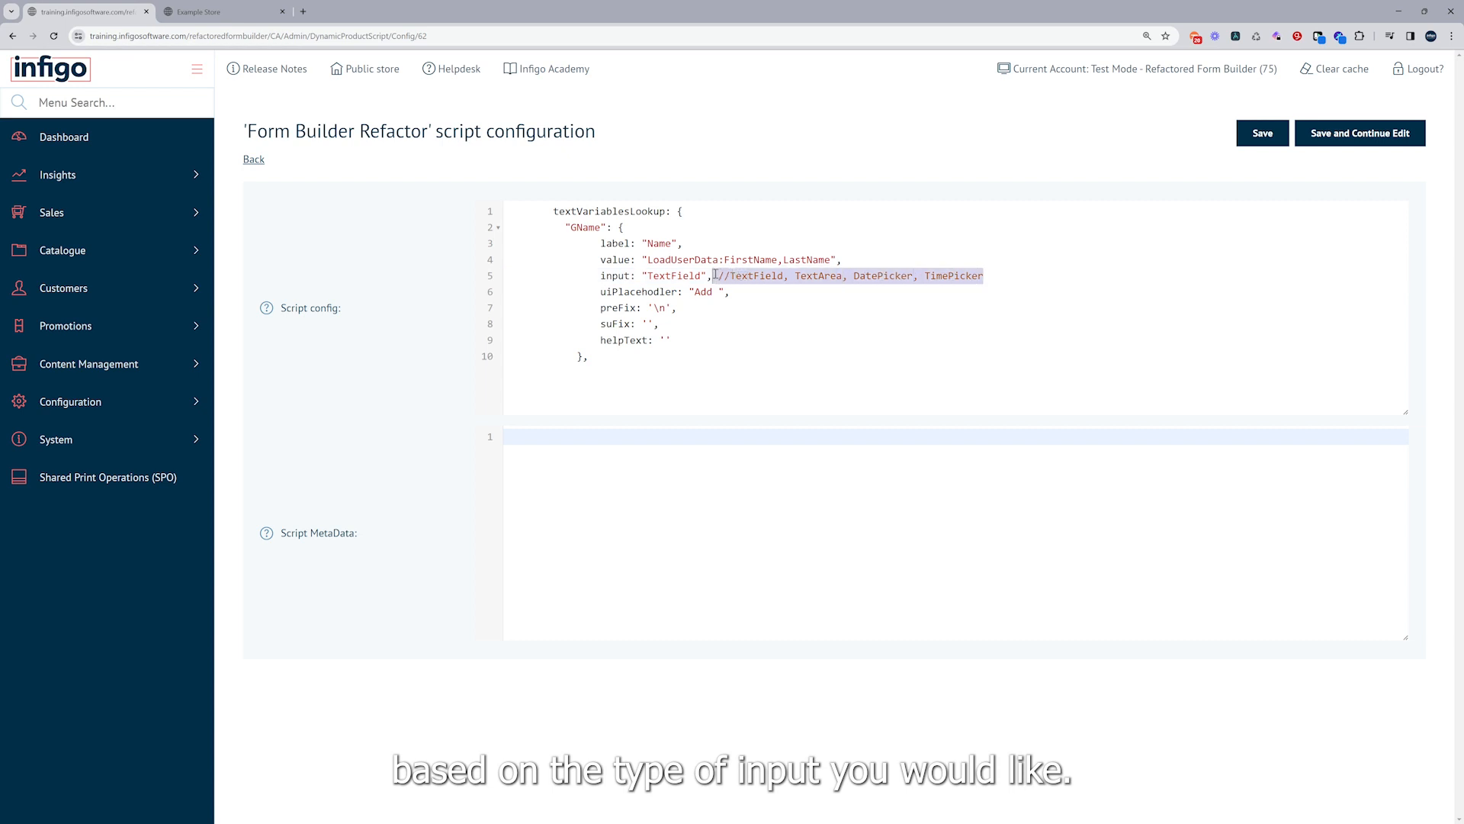
key("BackSpace")
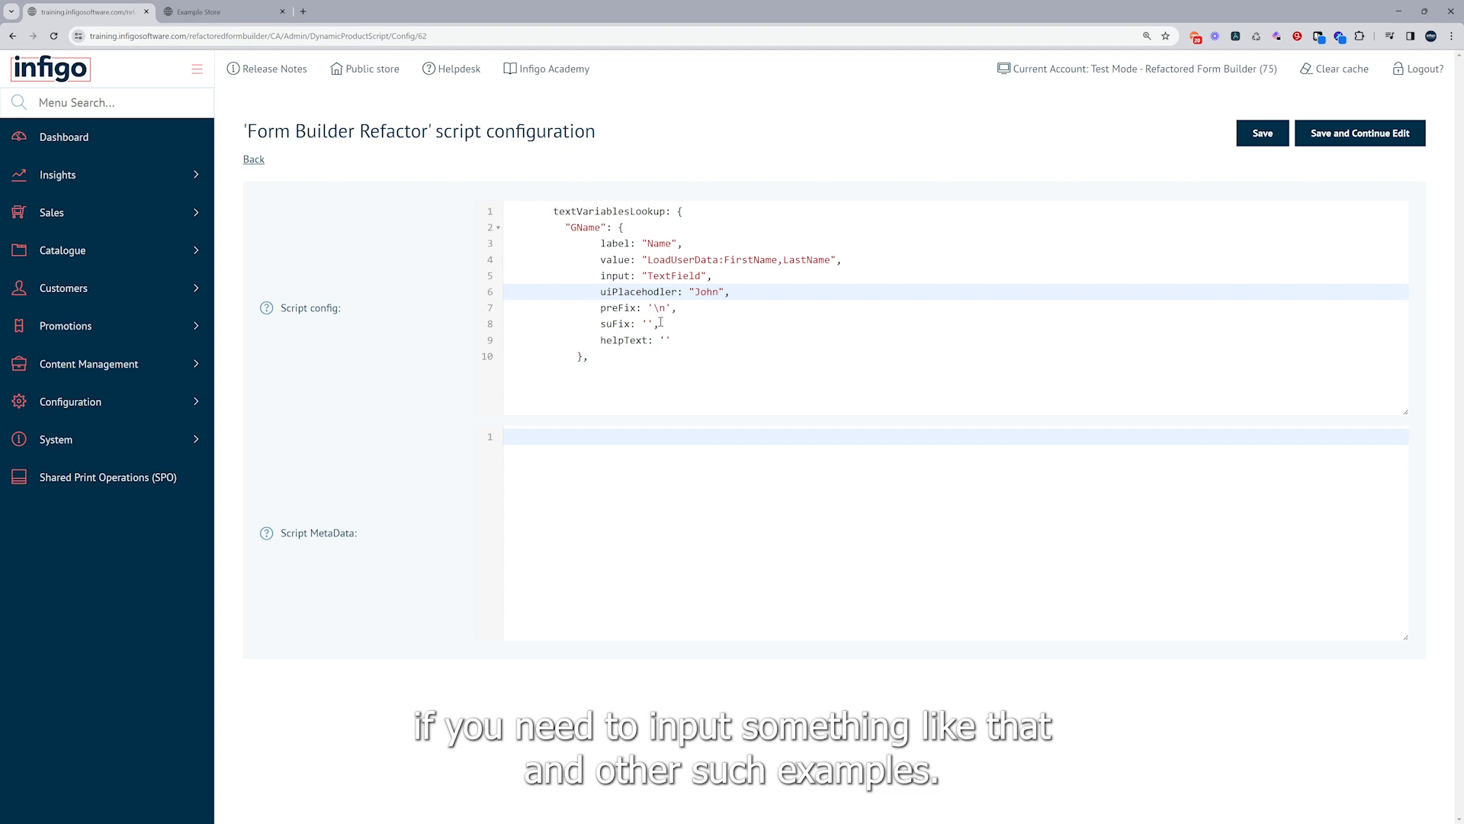
Step: Set both the preFix and suFix of the GName variable to '--'
left_click(668, 309)
key("BackSpace")
key("BackSpace")
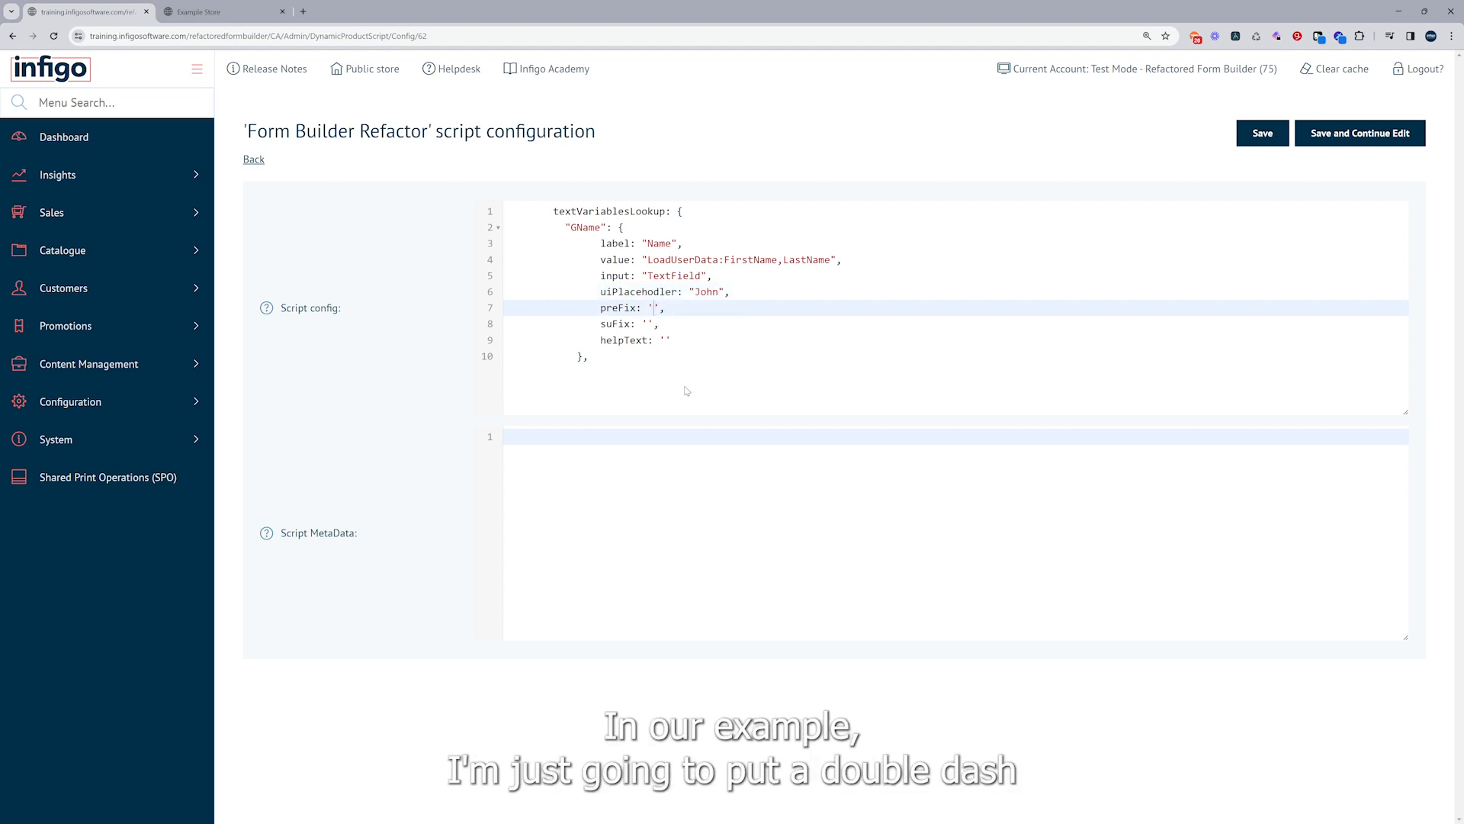
type("--")
left_click(649, 324)
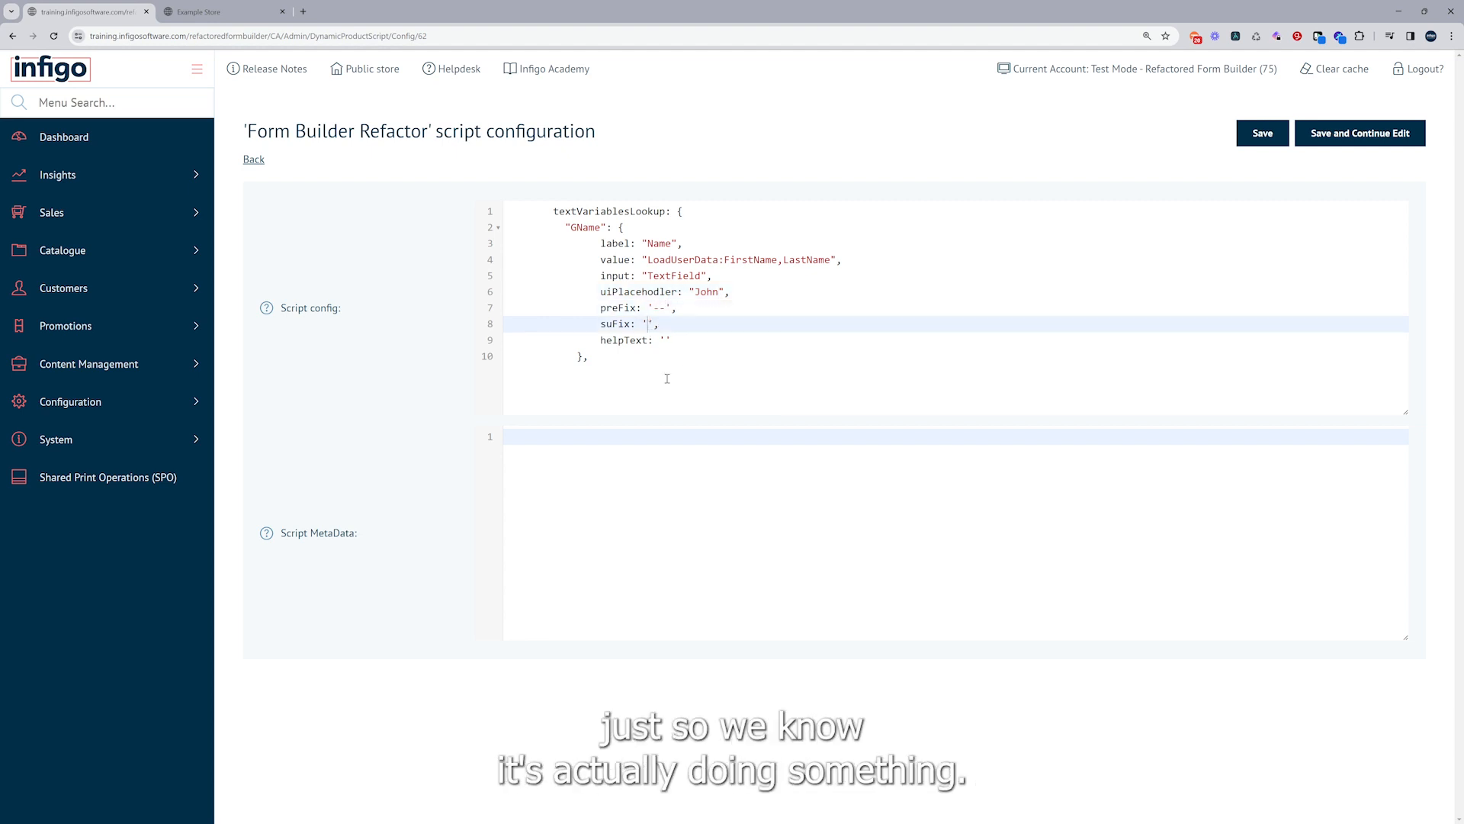
type("--")
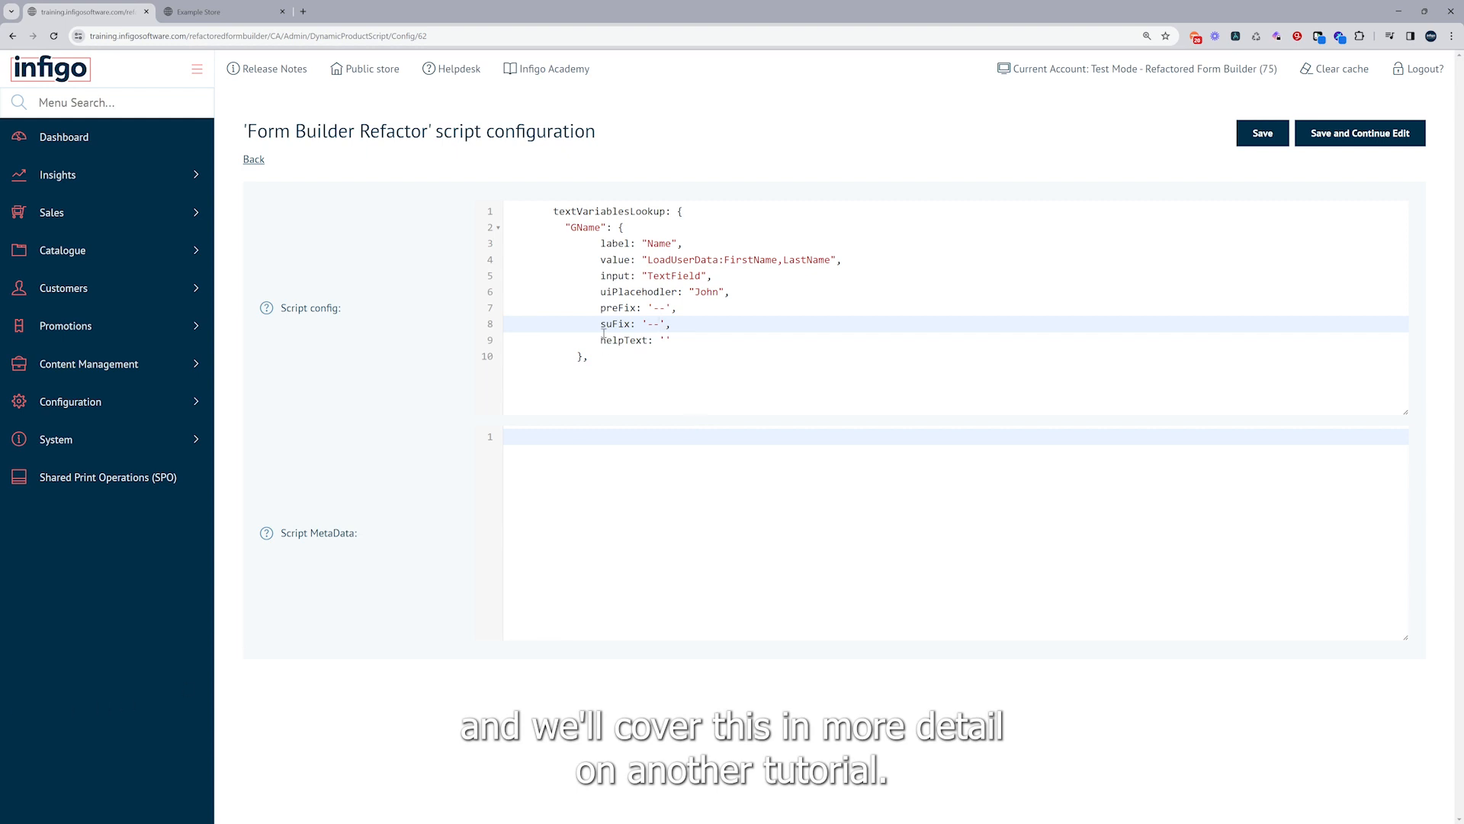
Step: Set the GName variable's helpText to 'Enter your name' and try to save the script configuration
left_click(661, 341)
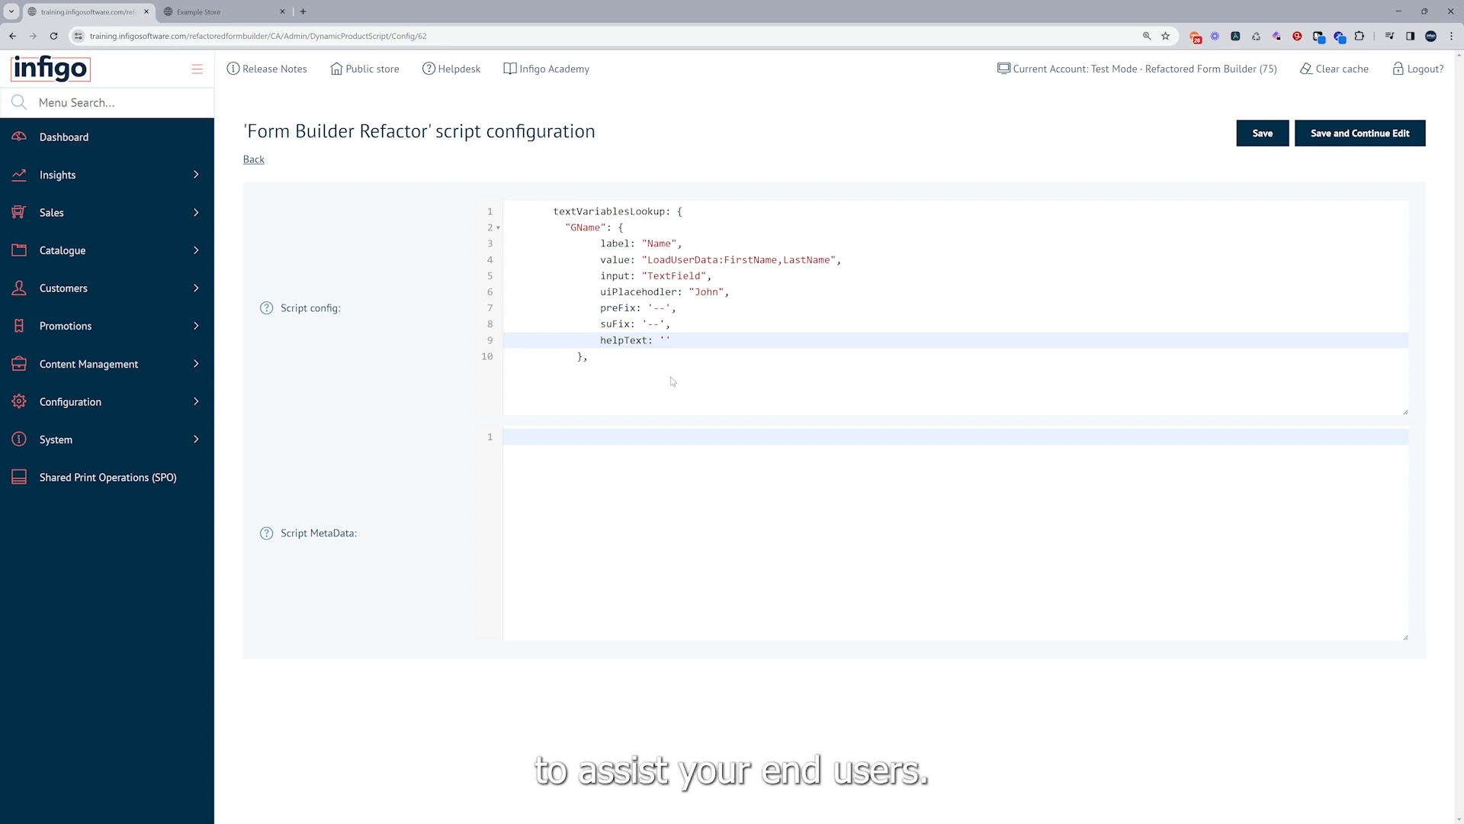
type("Enter your name")
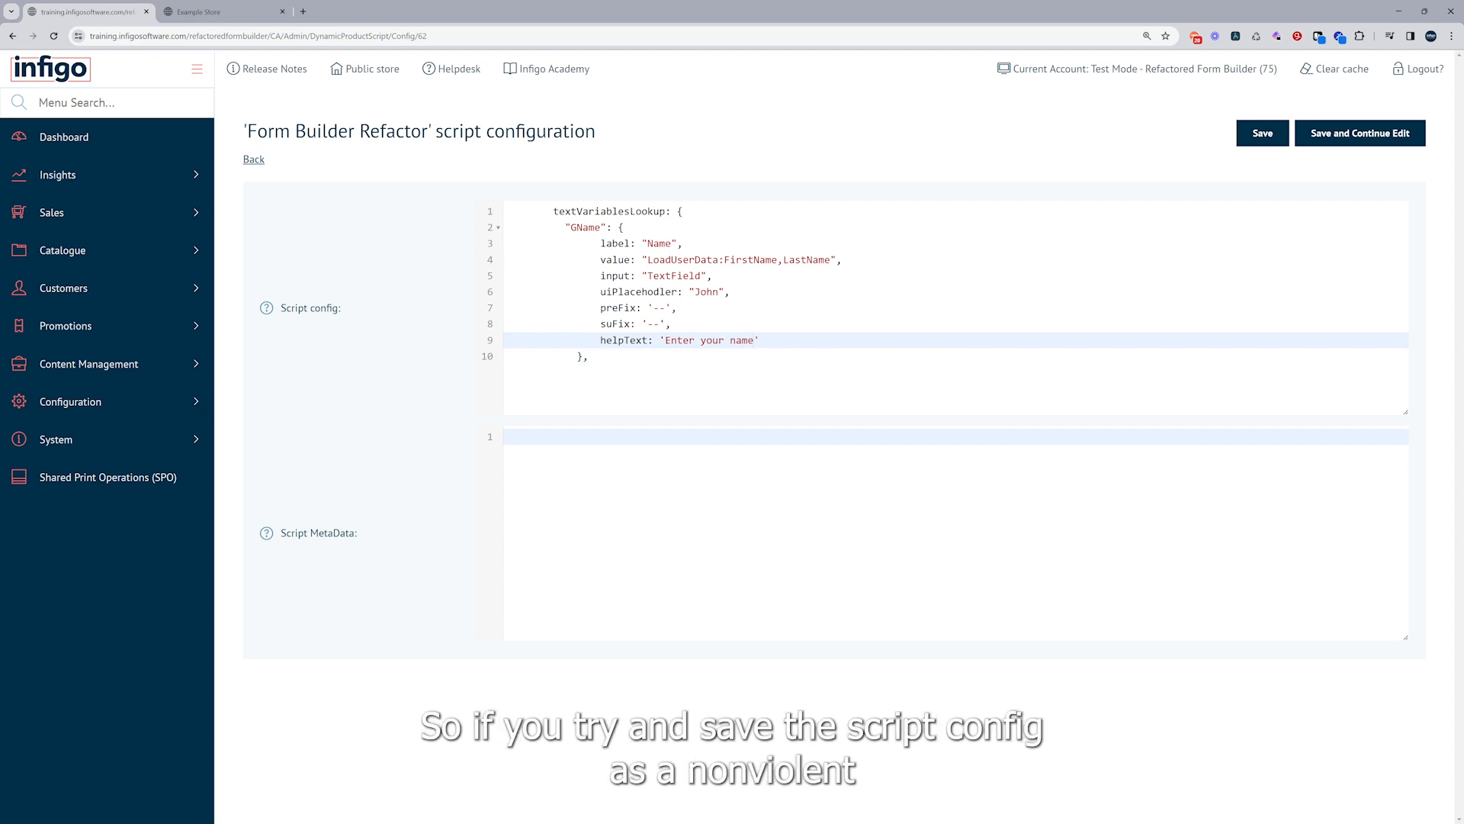
key("ctrl+a")
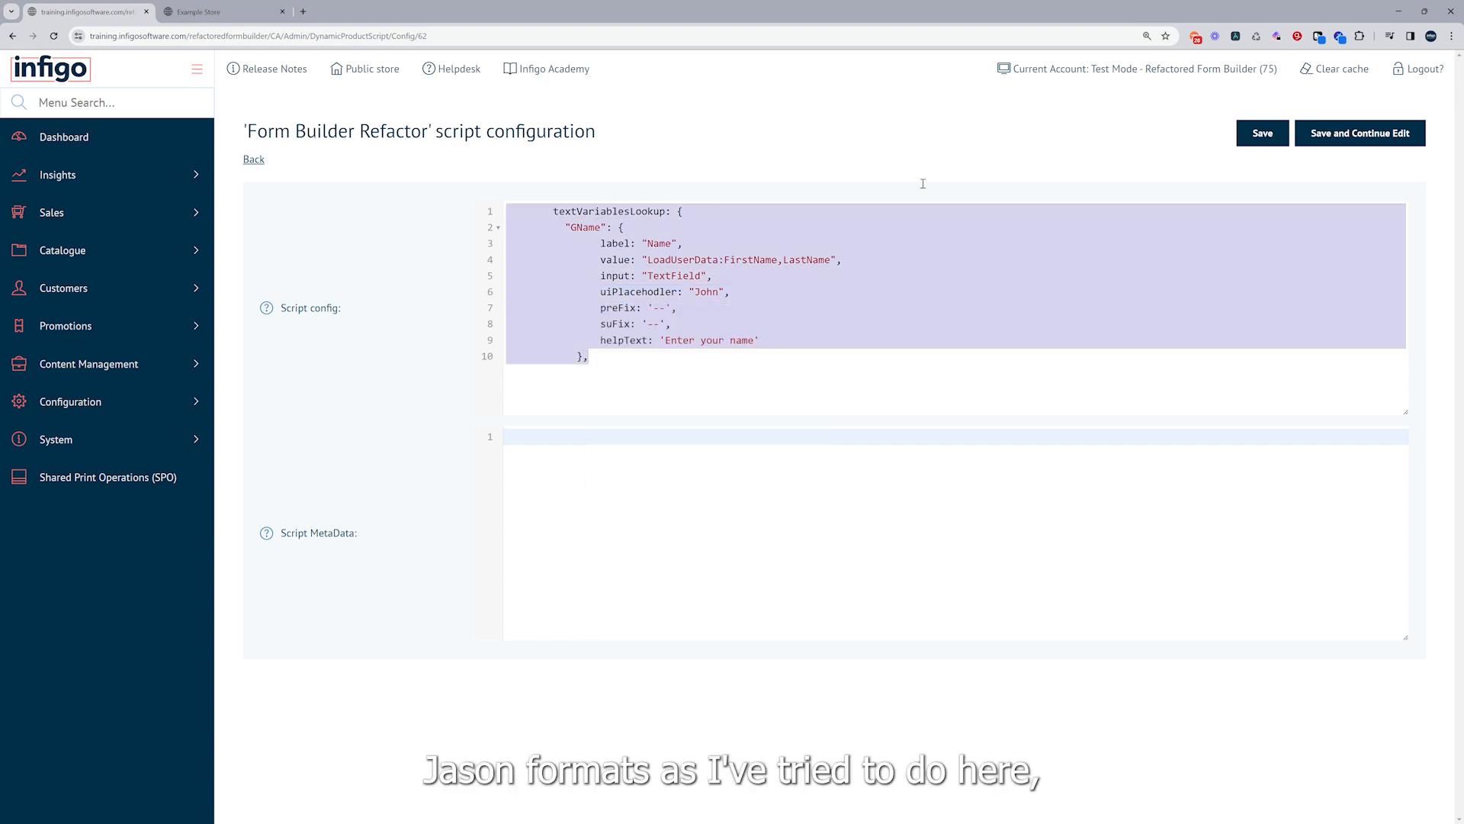
left_click(1360, 133)
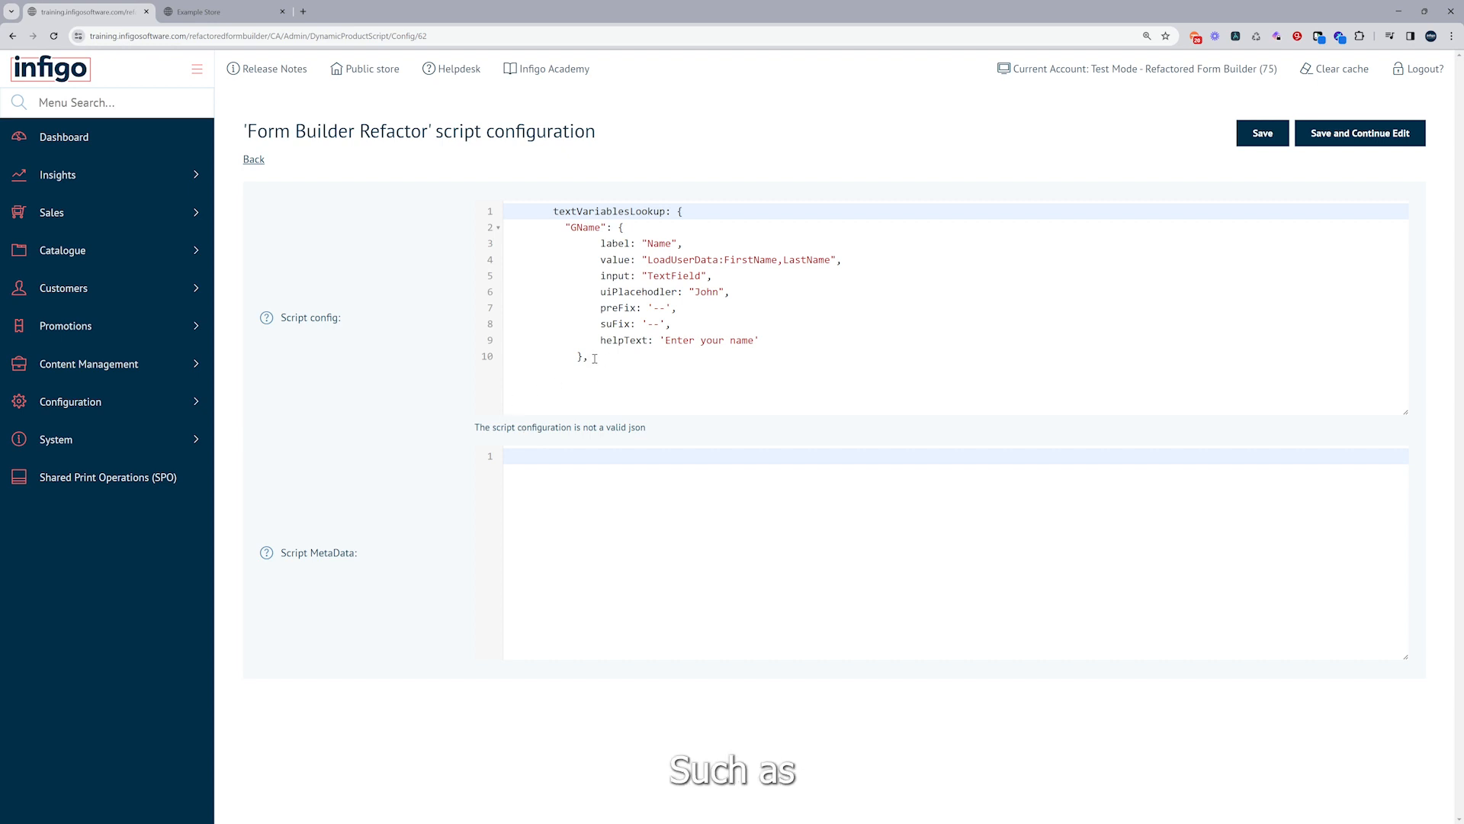
Step: Remove the comma after the GName block, close textVariablesLookup, enclose the whole config in curly braces, and save it while continuing to edit
left_click(612, 411)
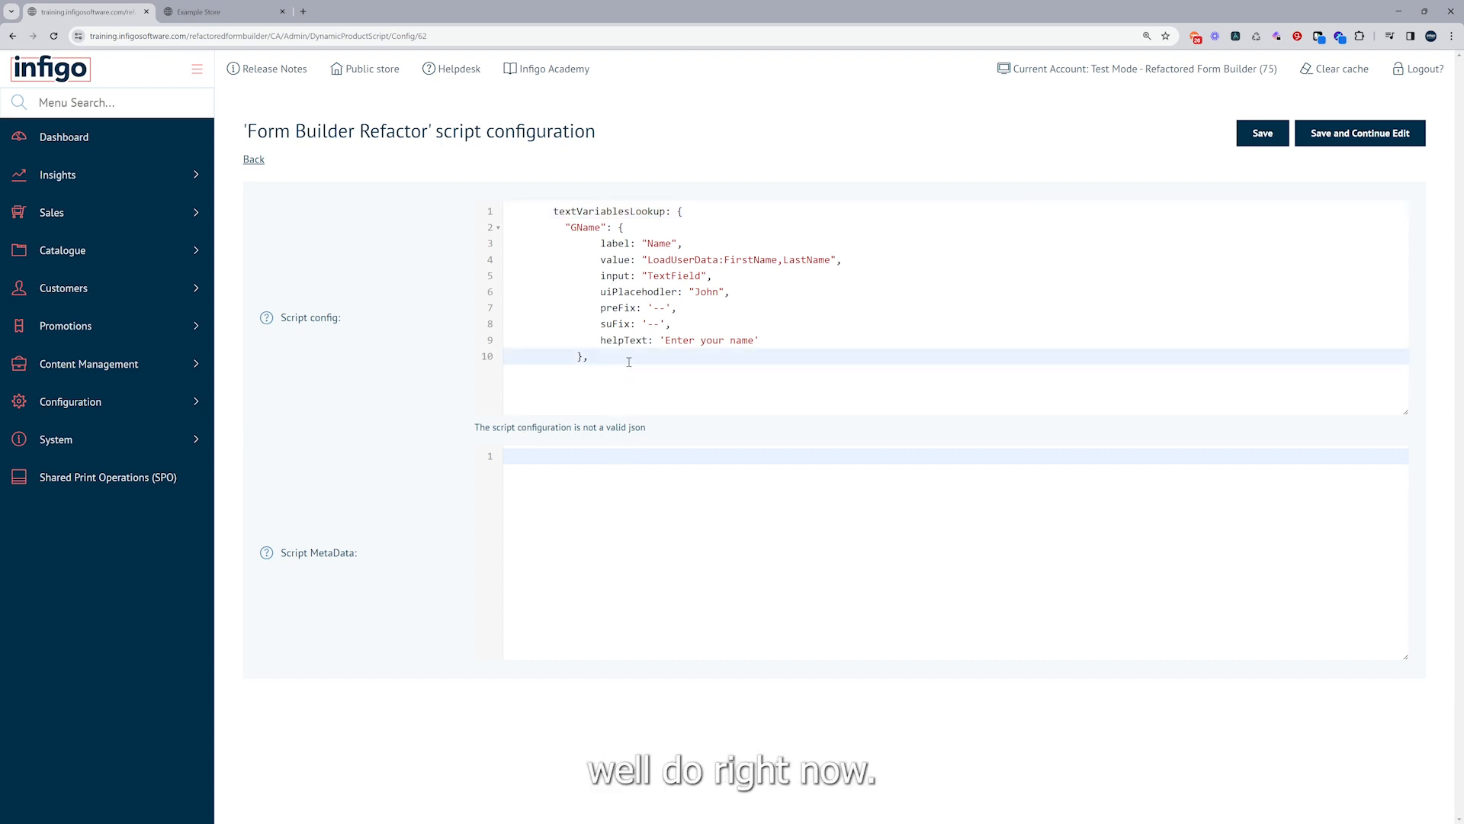
key("BackSpace")
key("Return")
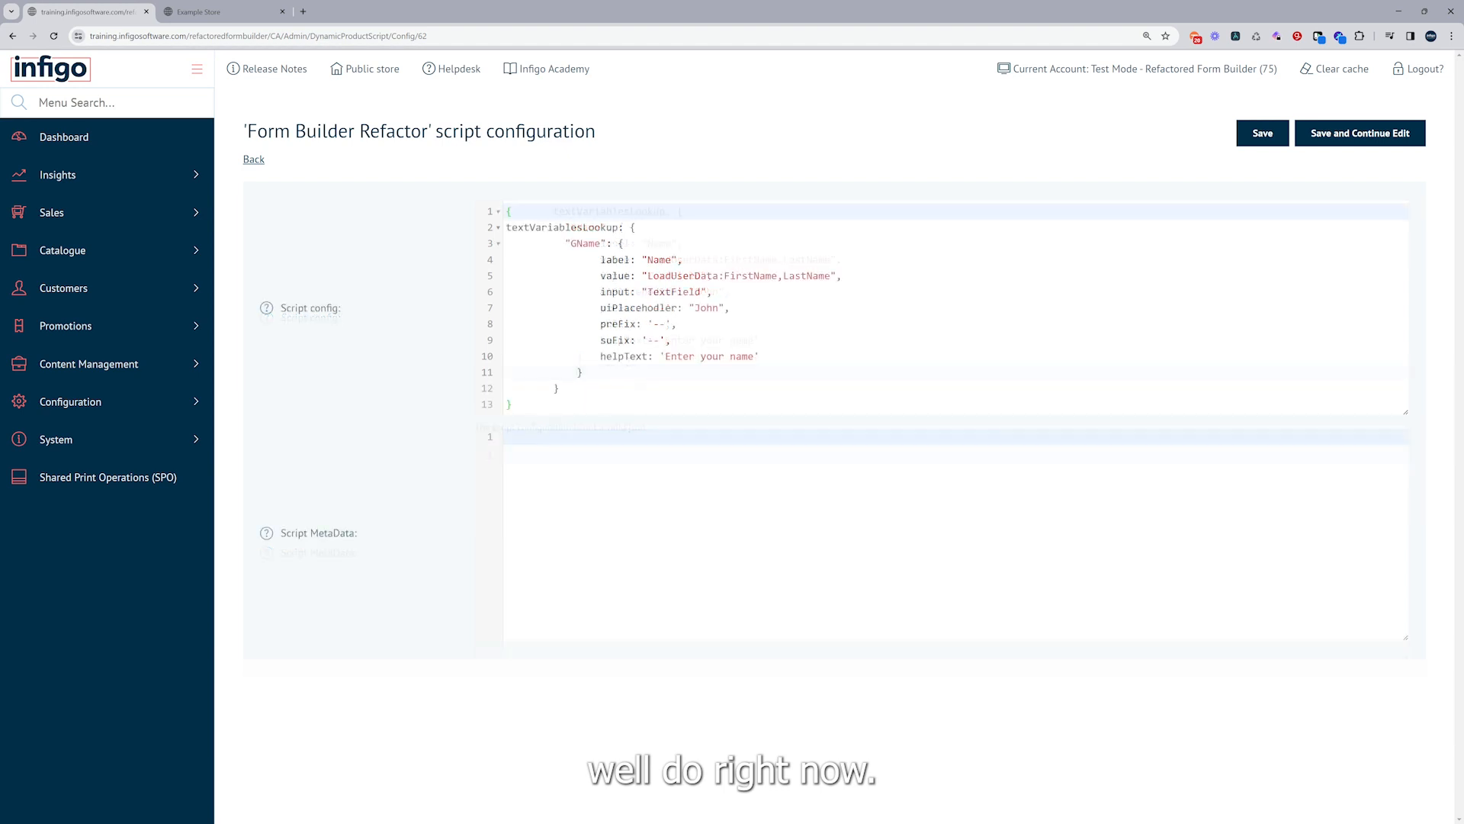
left_click(1360, 133)
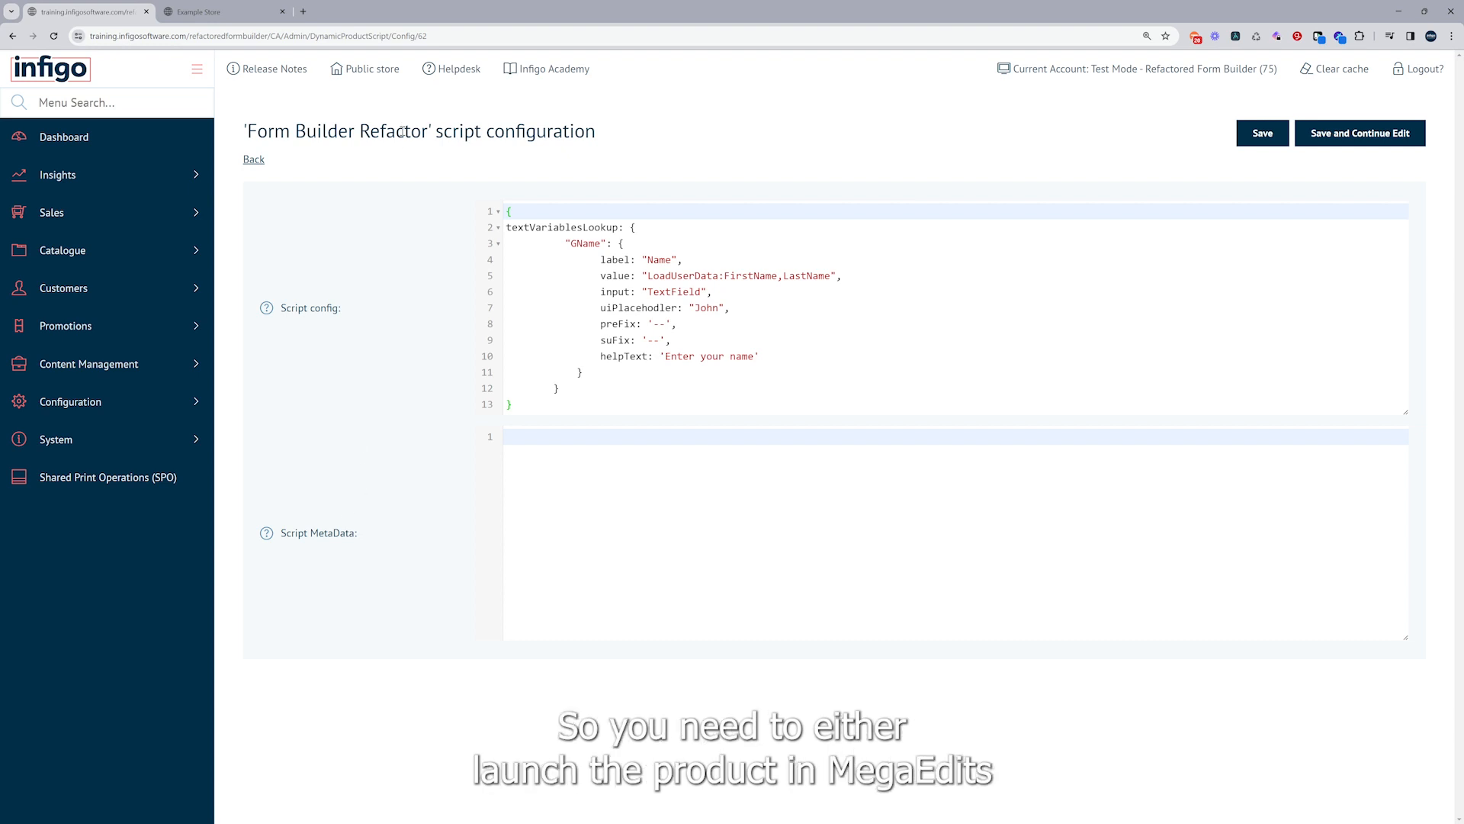
Step: Reload the Sample Product 4 editor in the other browser tab and add a text field enlarged across most of the page width
left_click(201, 13)
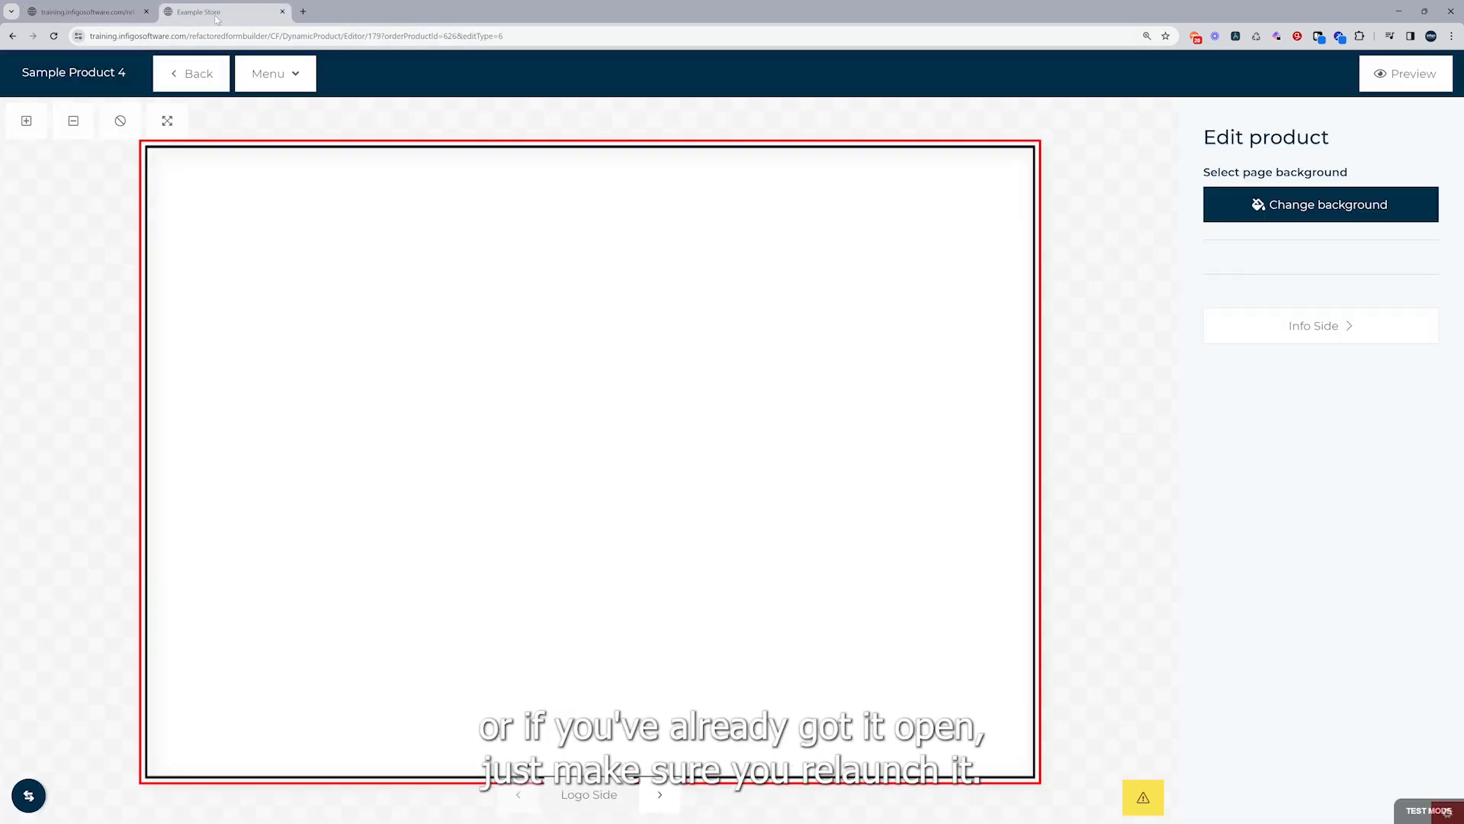
left_click(53, 35)
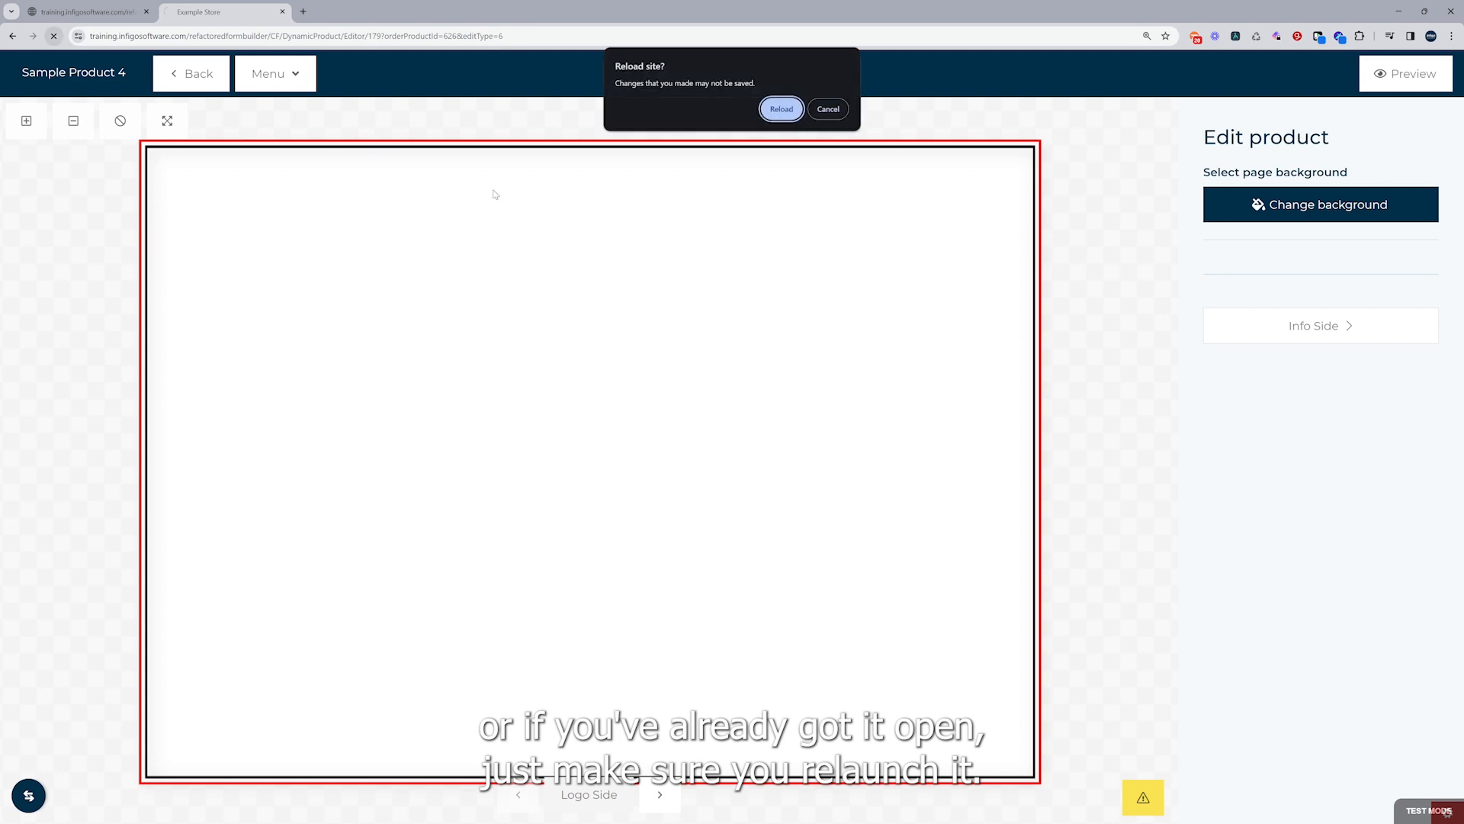
left_click(777, 111)
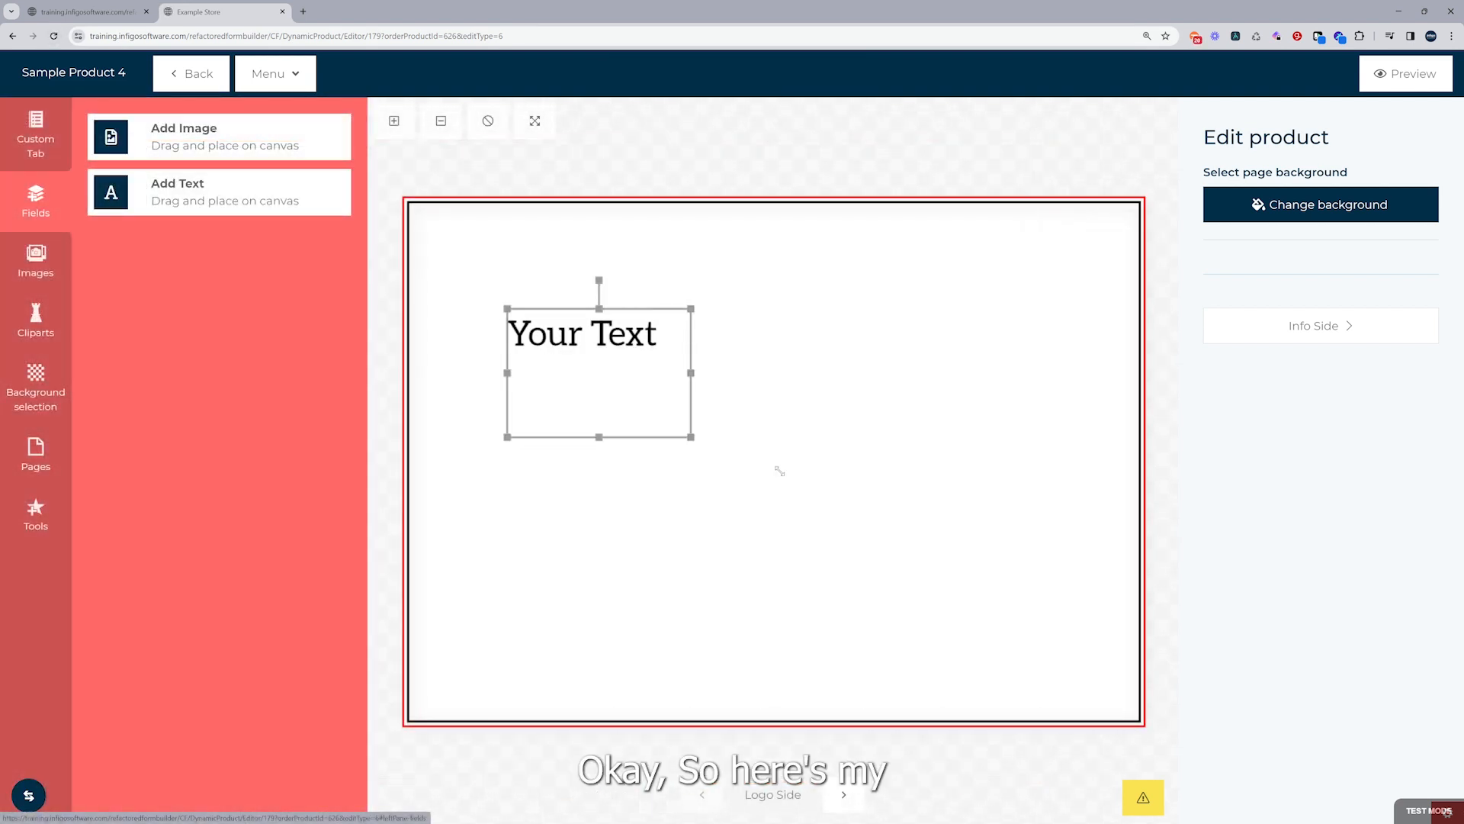
left_click_drag(779, 470, 1084, 525)
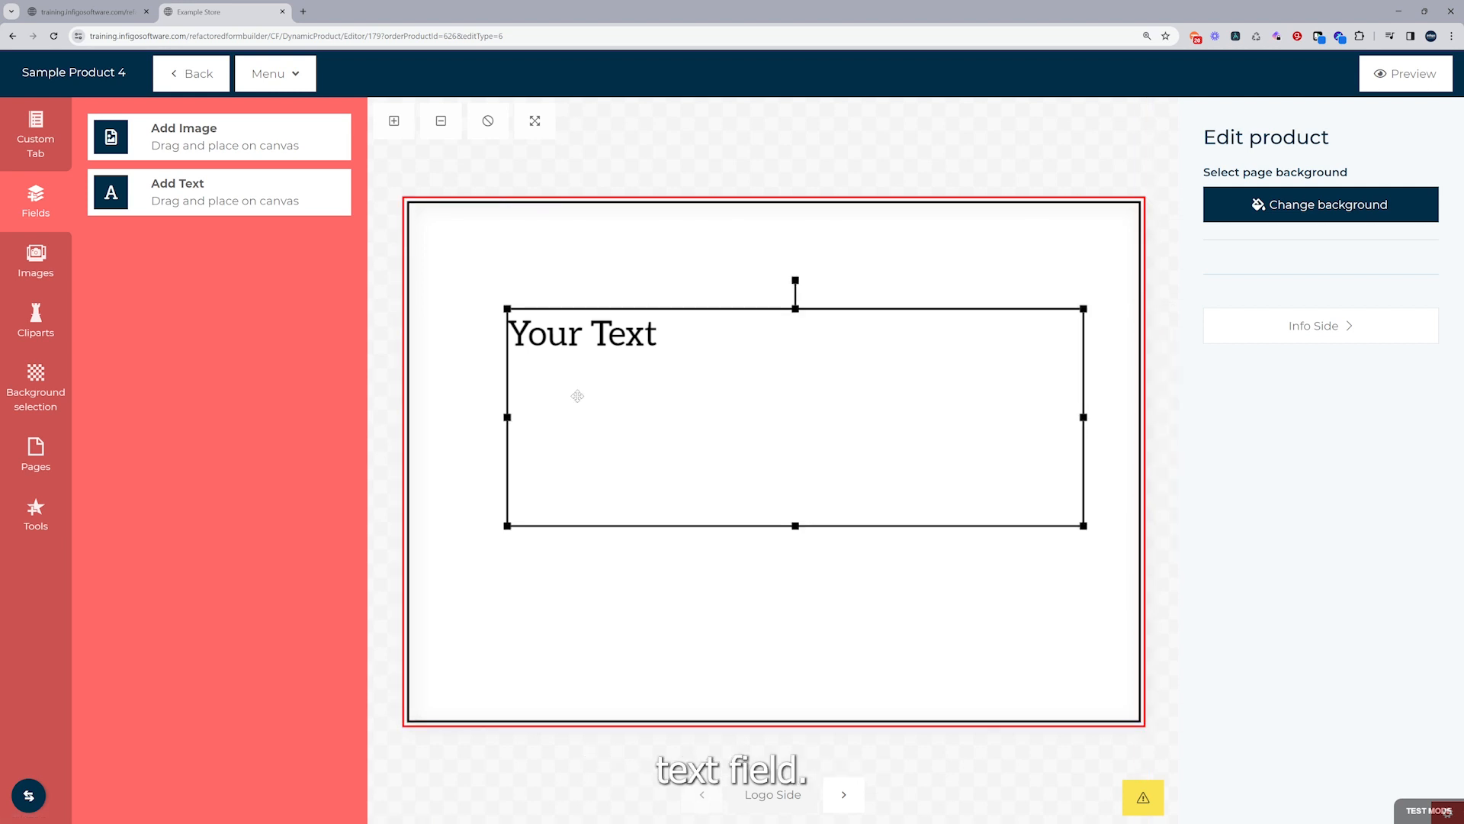
Step: Name the new text field "Name Field" and set its field type to Variable text
left_click(18, 138)
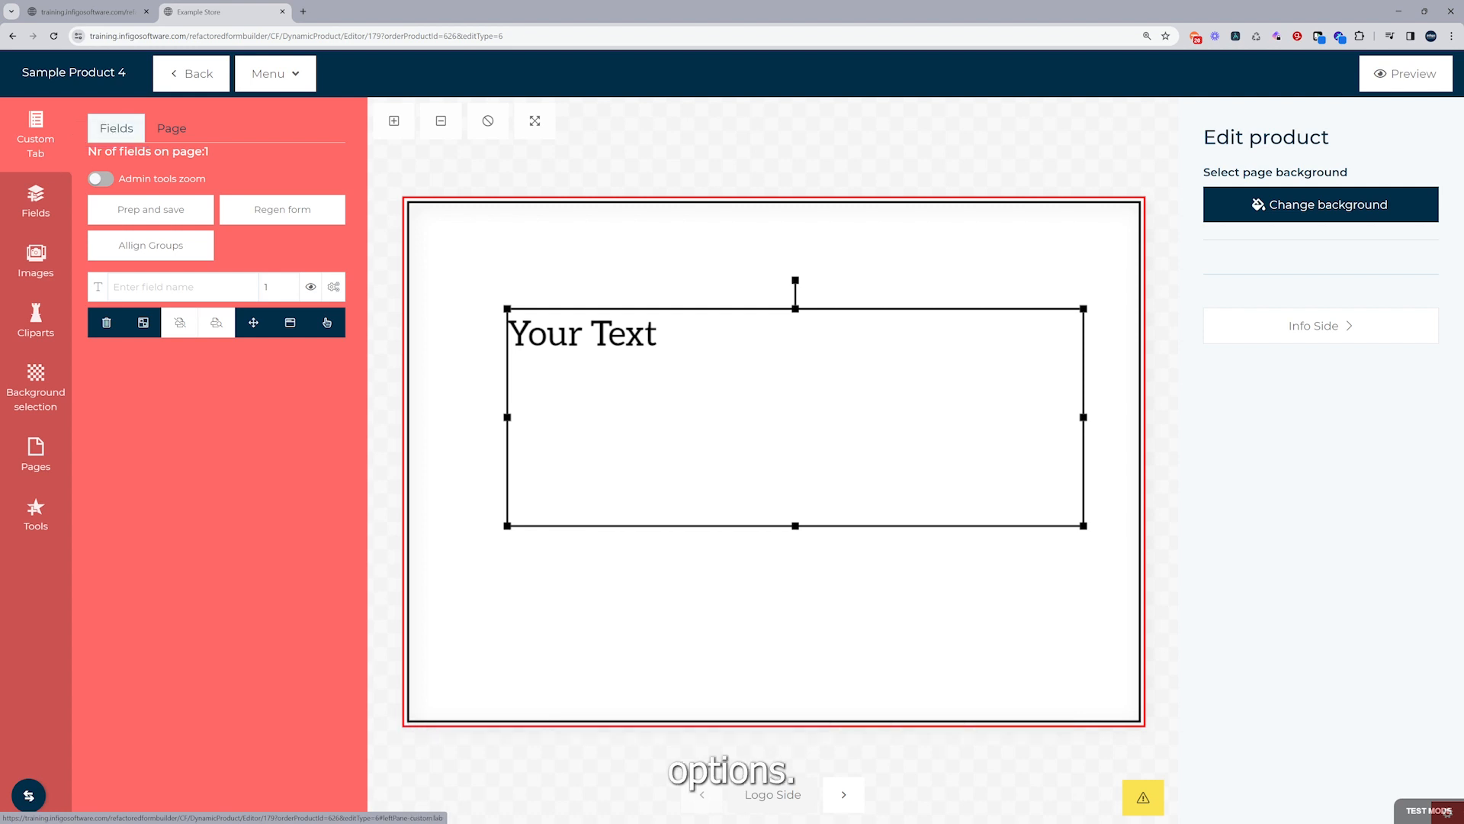
left_click(179, 289)
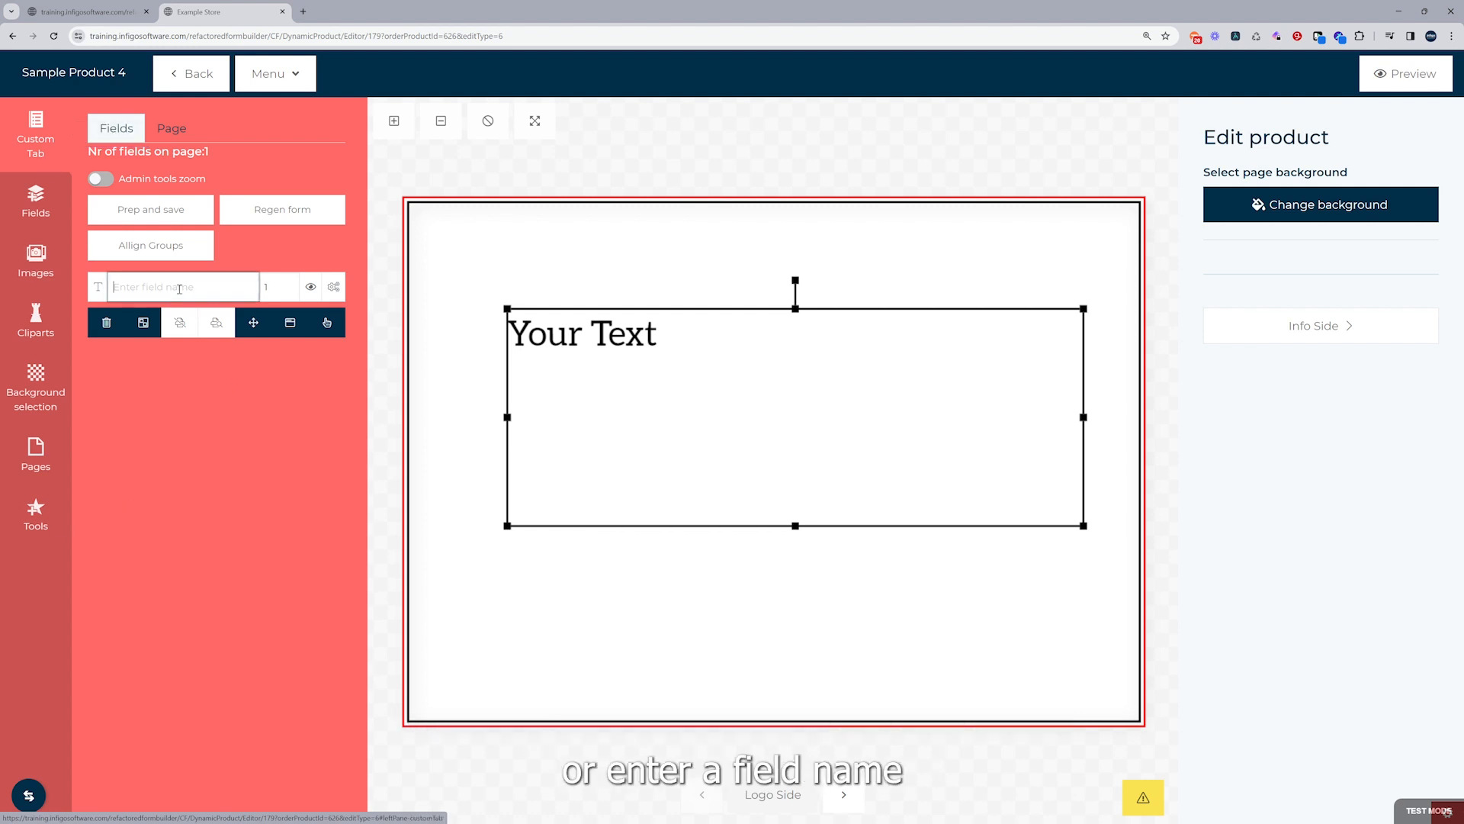
type("Name Field")
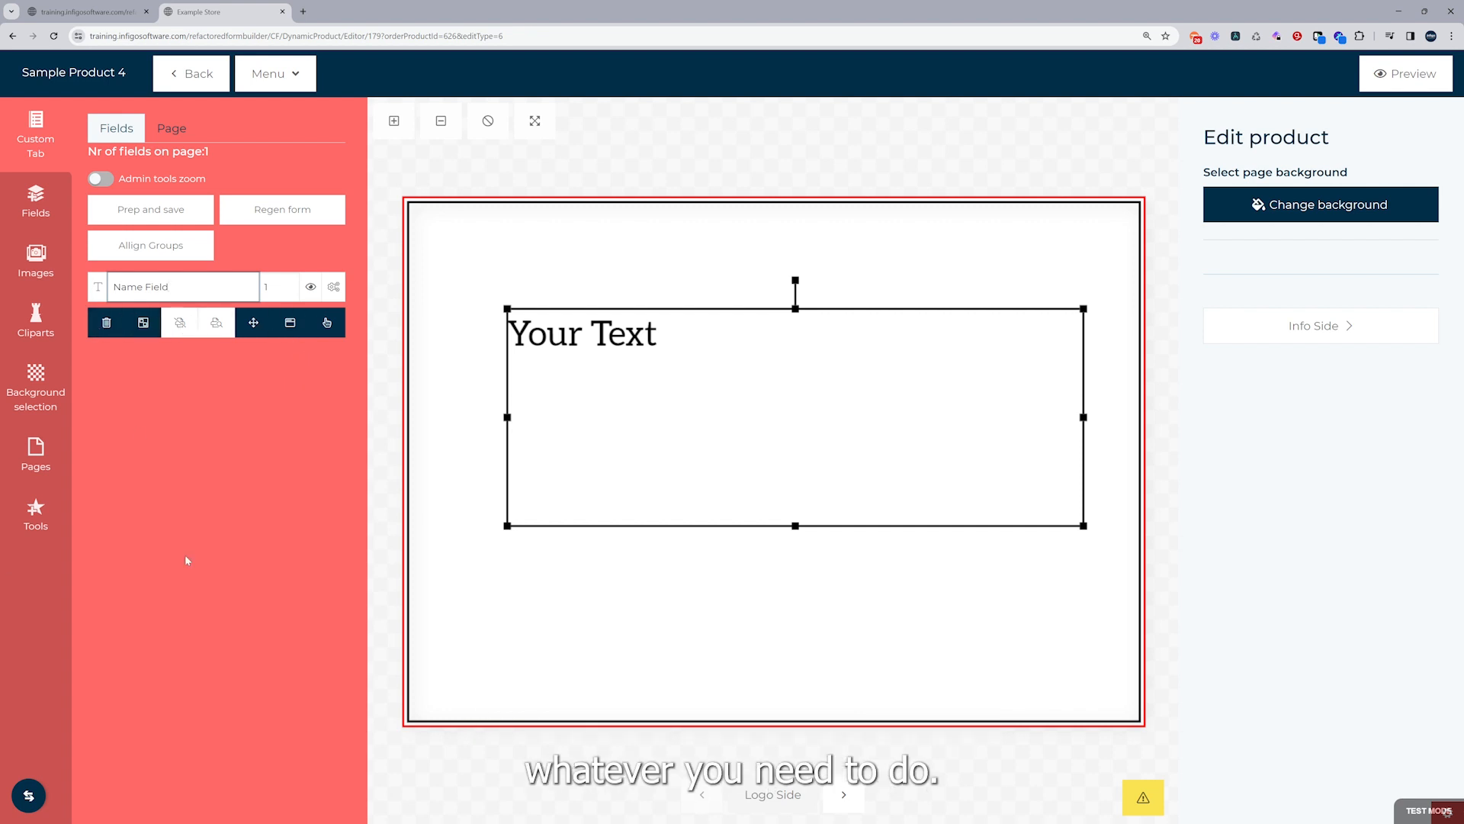
left_click(335, 288)
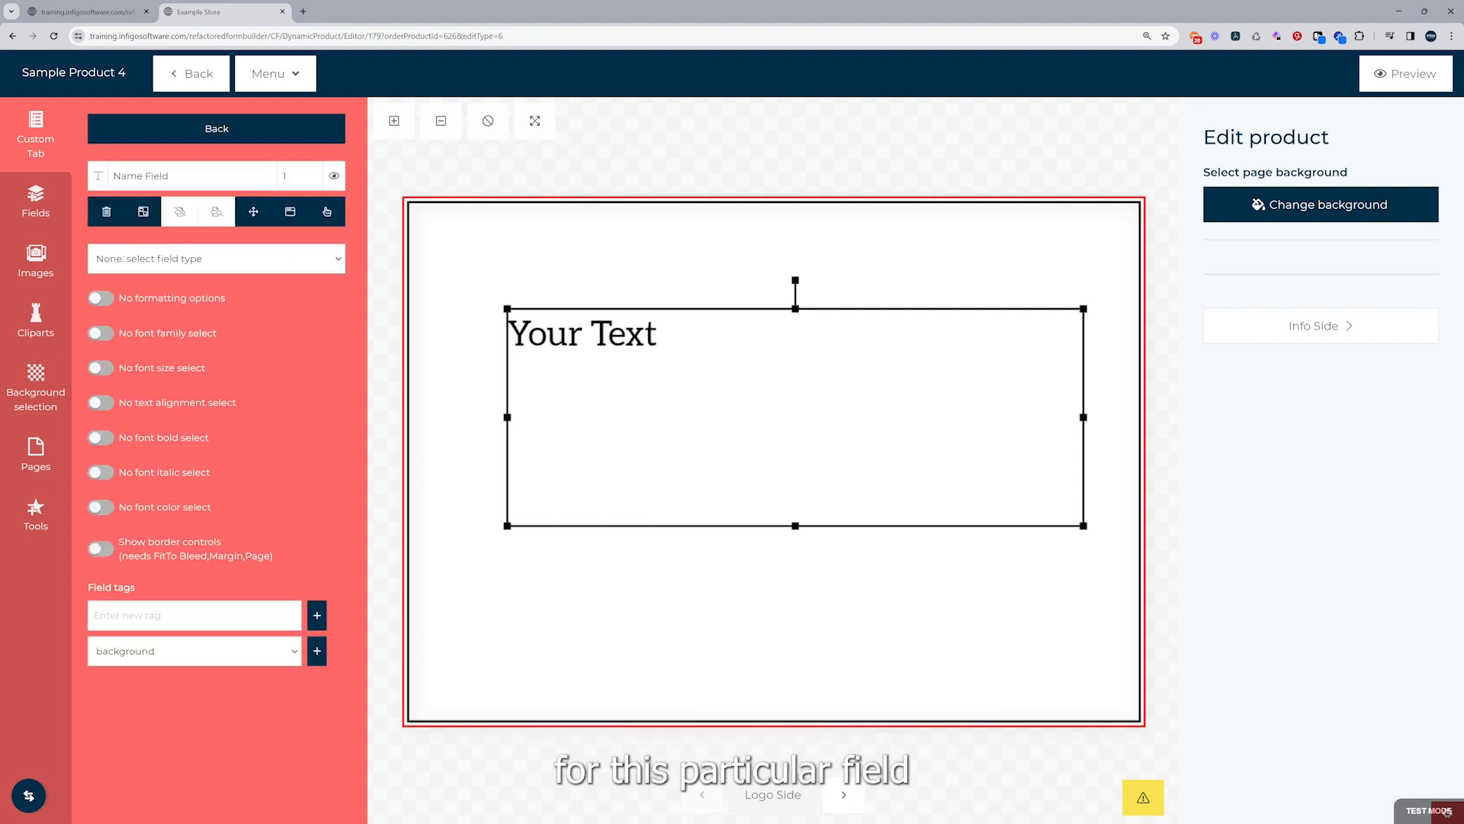
left_click(212, 261)
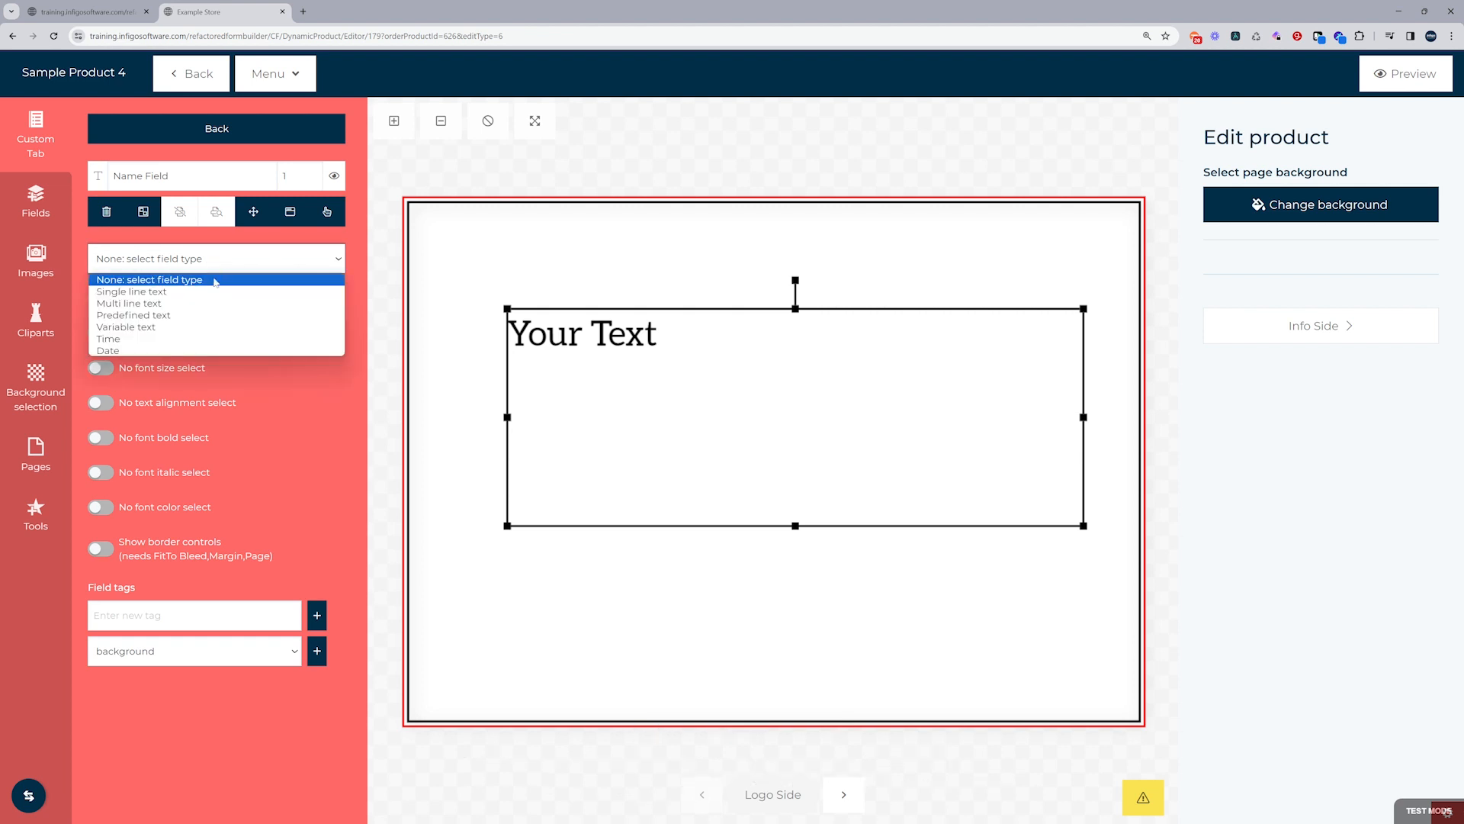
left_click(193, 328)
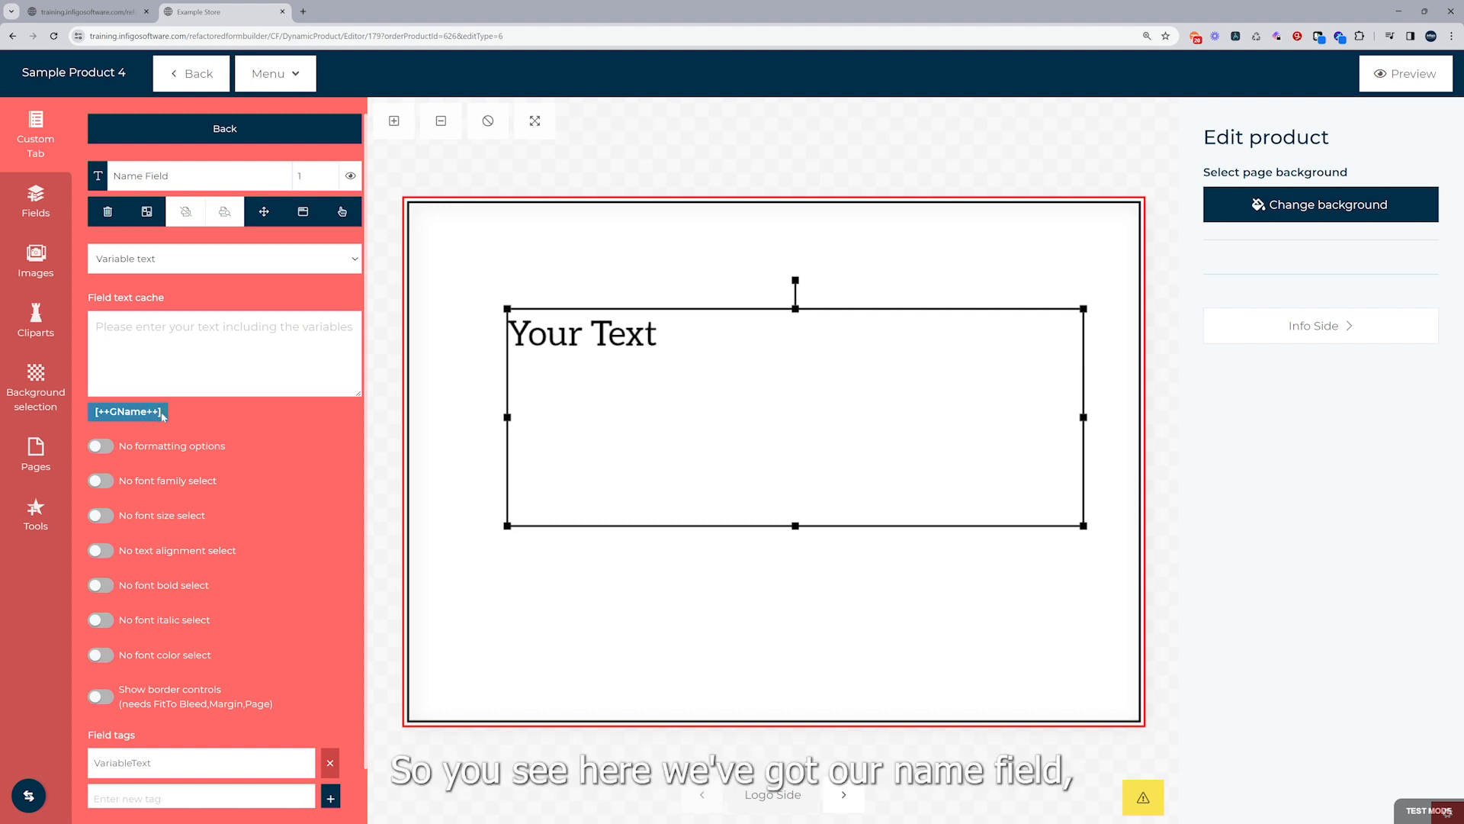
Step: Set the Name Field's field text cache to "My name is [++GName++]"
left_click_drag(163, 416, 97, 412)
left_click(107, 416)
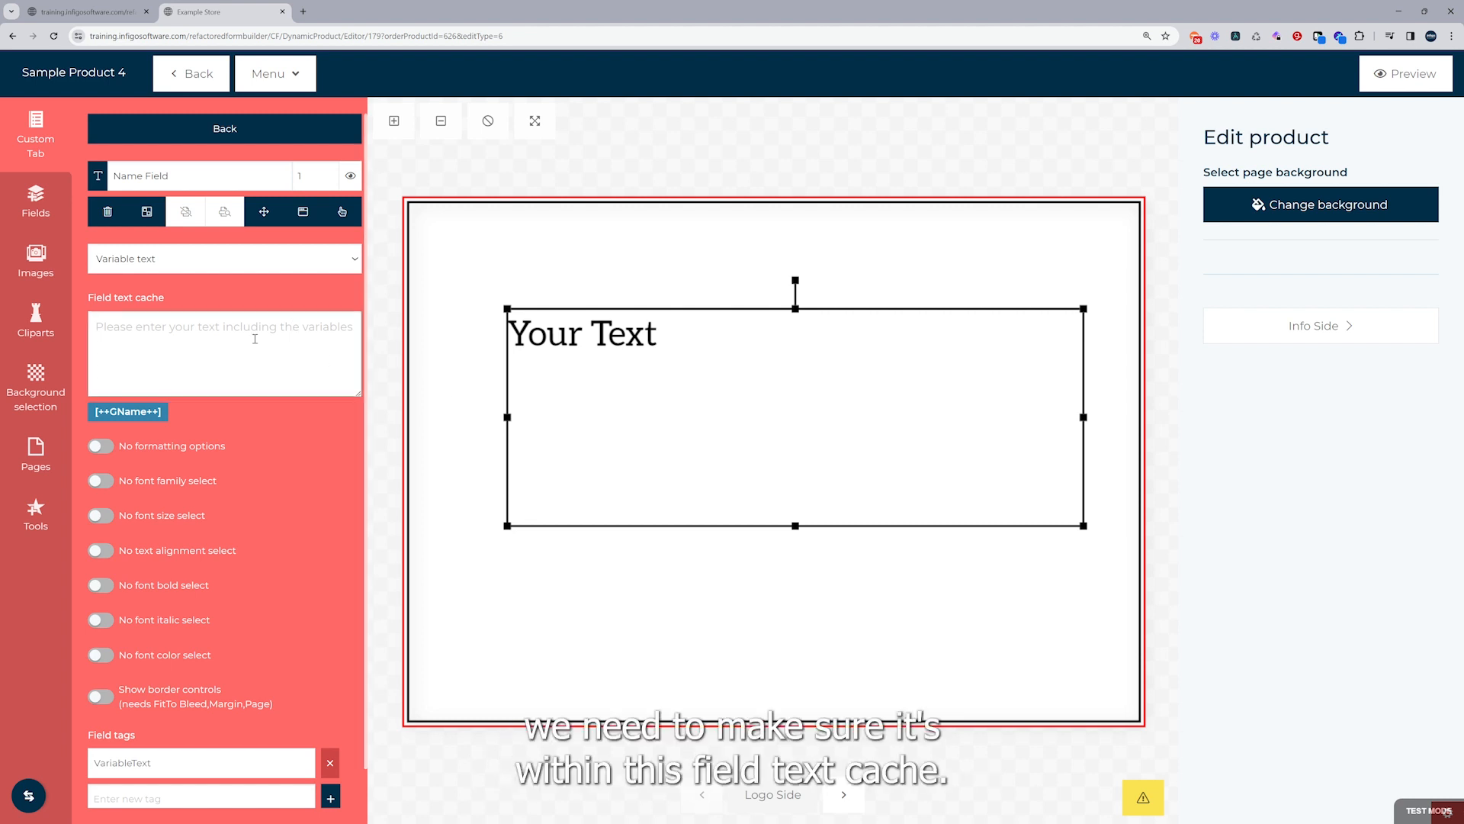
left_click(153, 330)
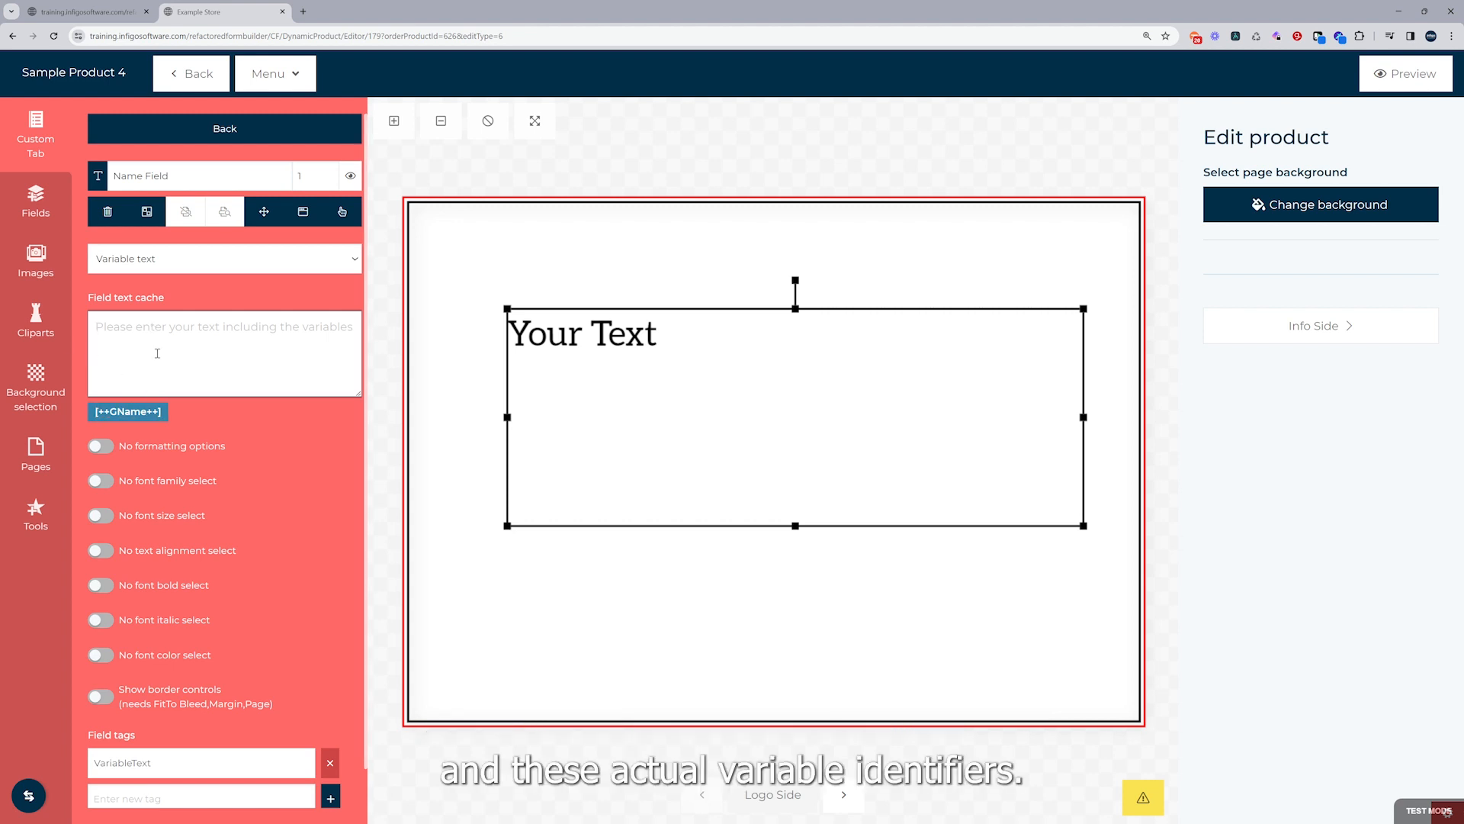
type("My name is")
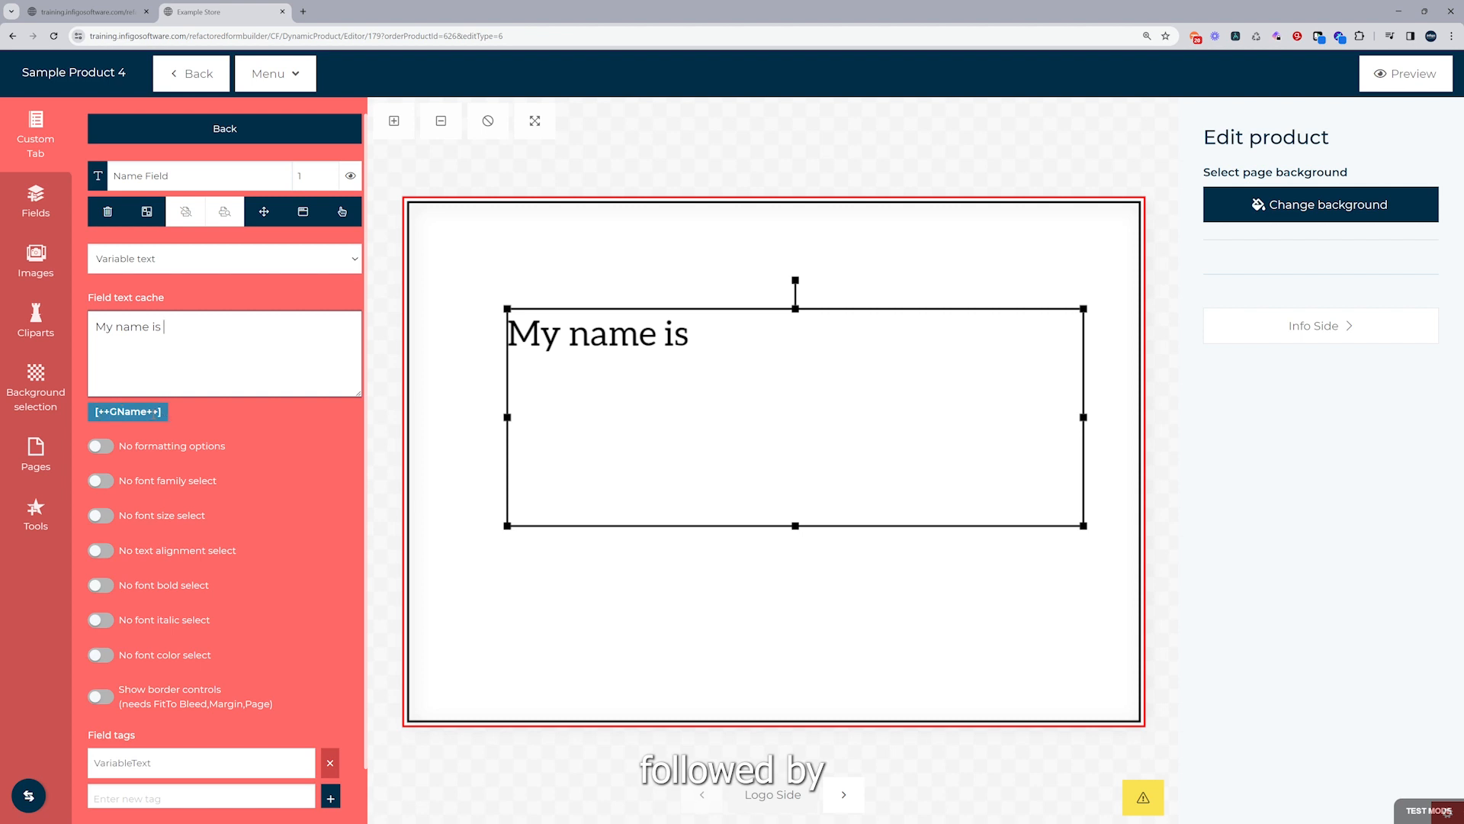
type("[")
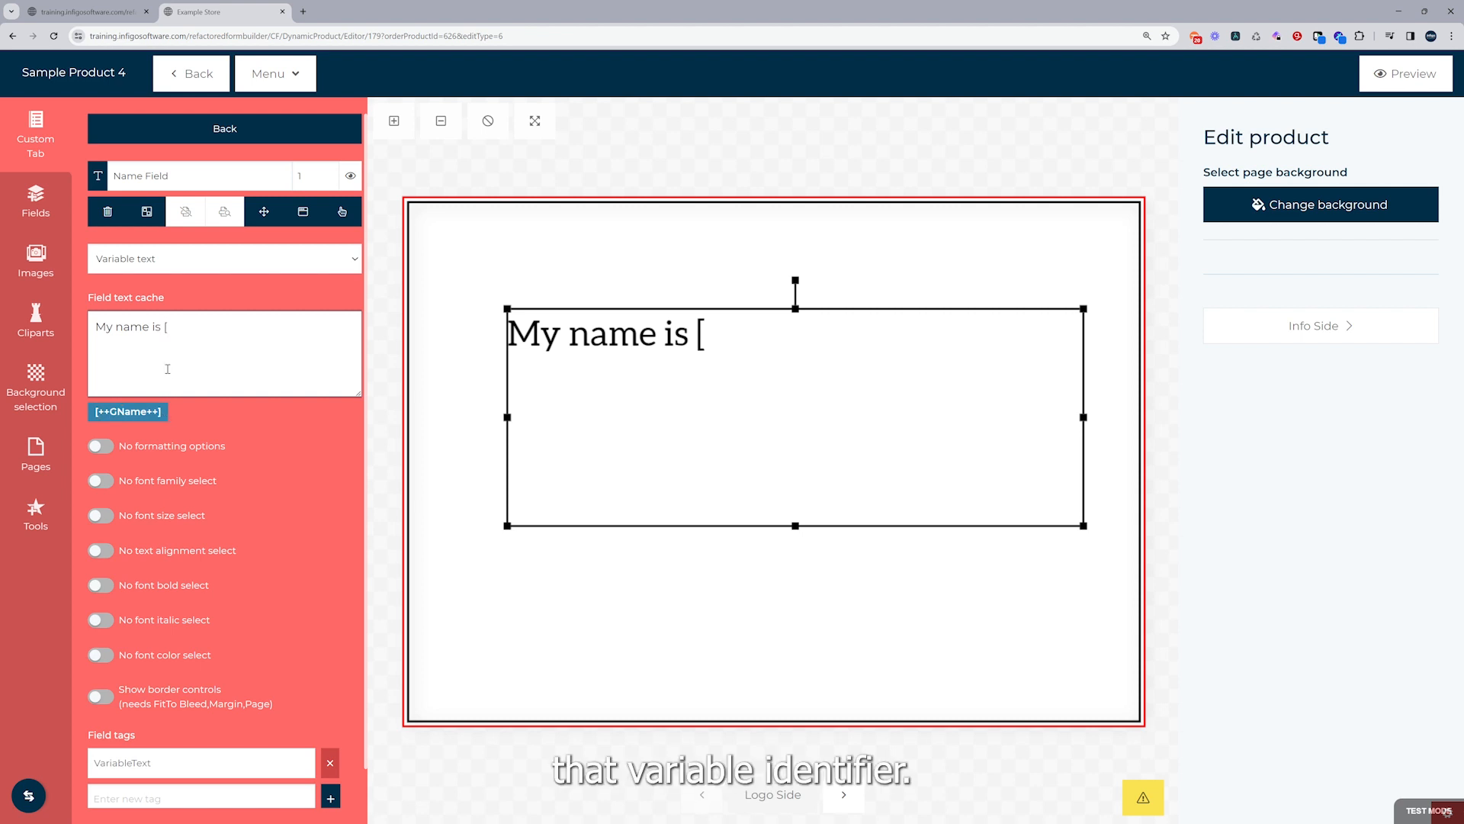
type("++GName==")
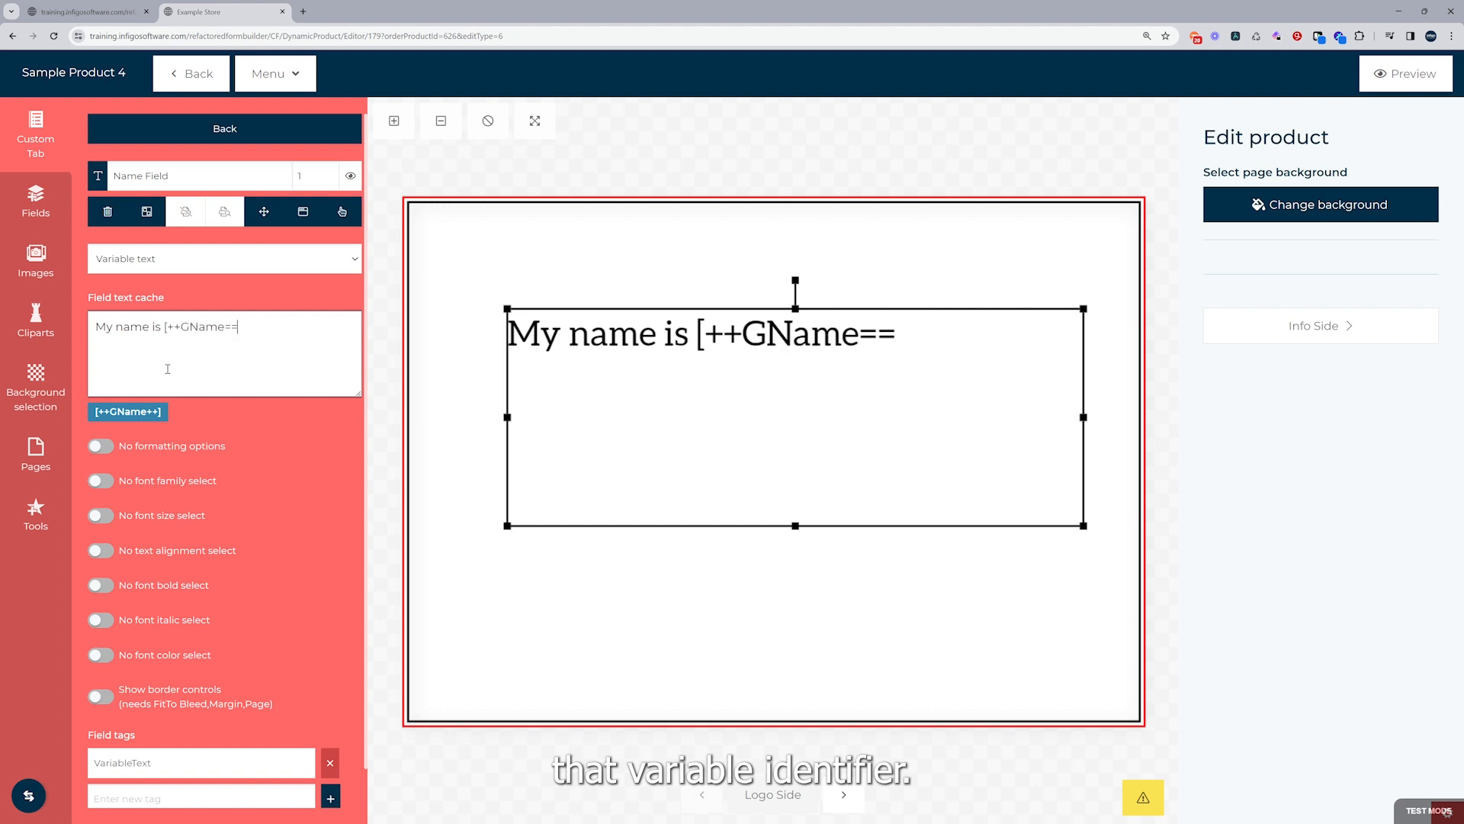
key("BackSpace")
key("BackSpace")
type("++]")
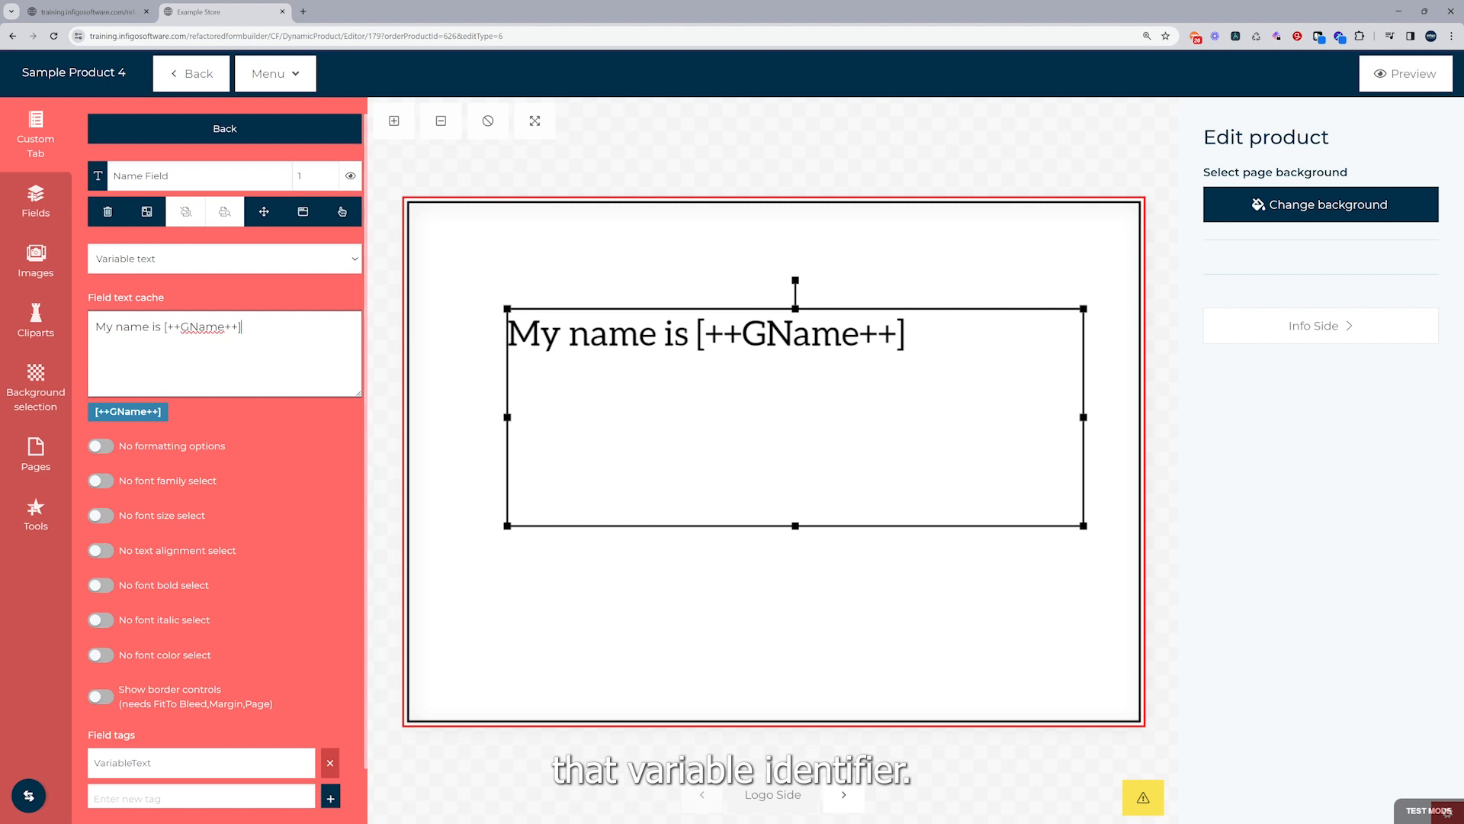
left_click(297, 418)
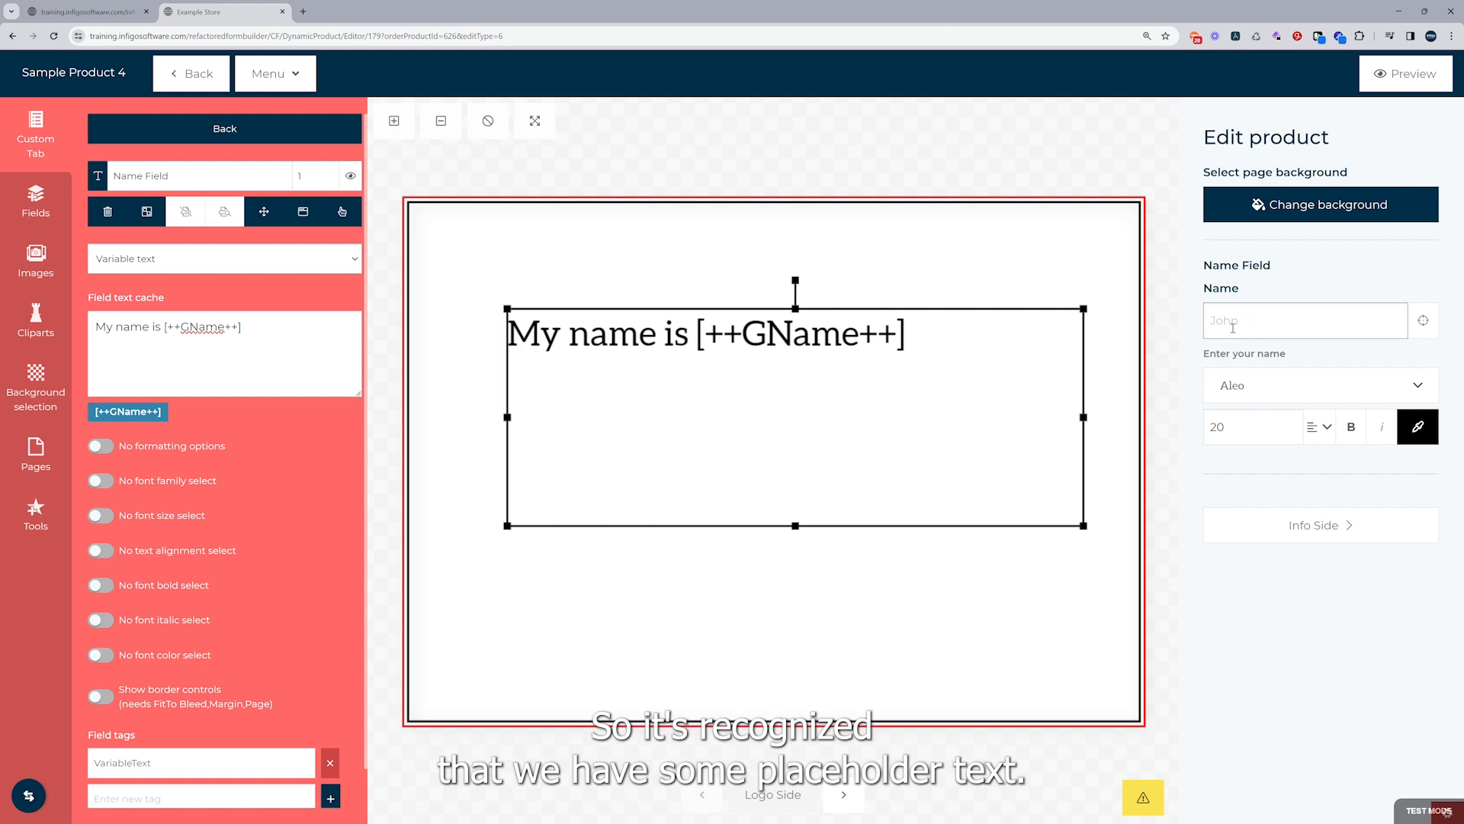
Step: Enable "No formatting options" for the Name Field and fill in a sample first name in its Name form input
left_click_drag(1288, 353, 1213, 353)
left_click(1203, 382)
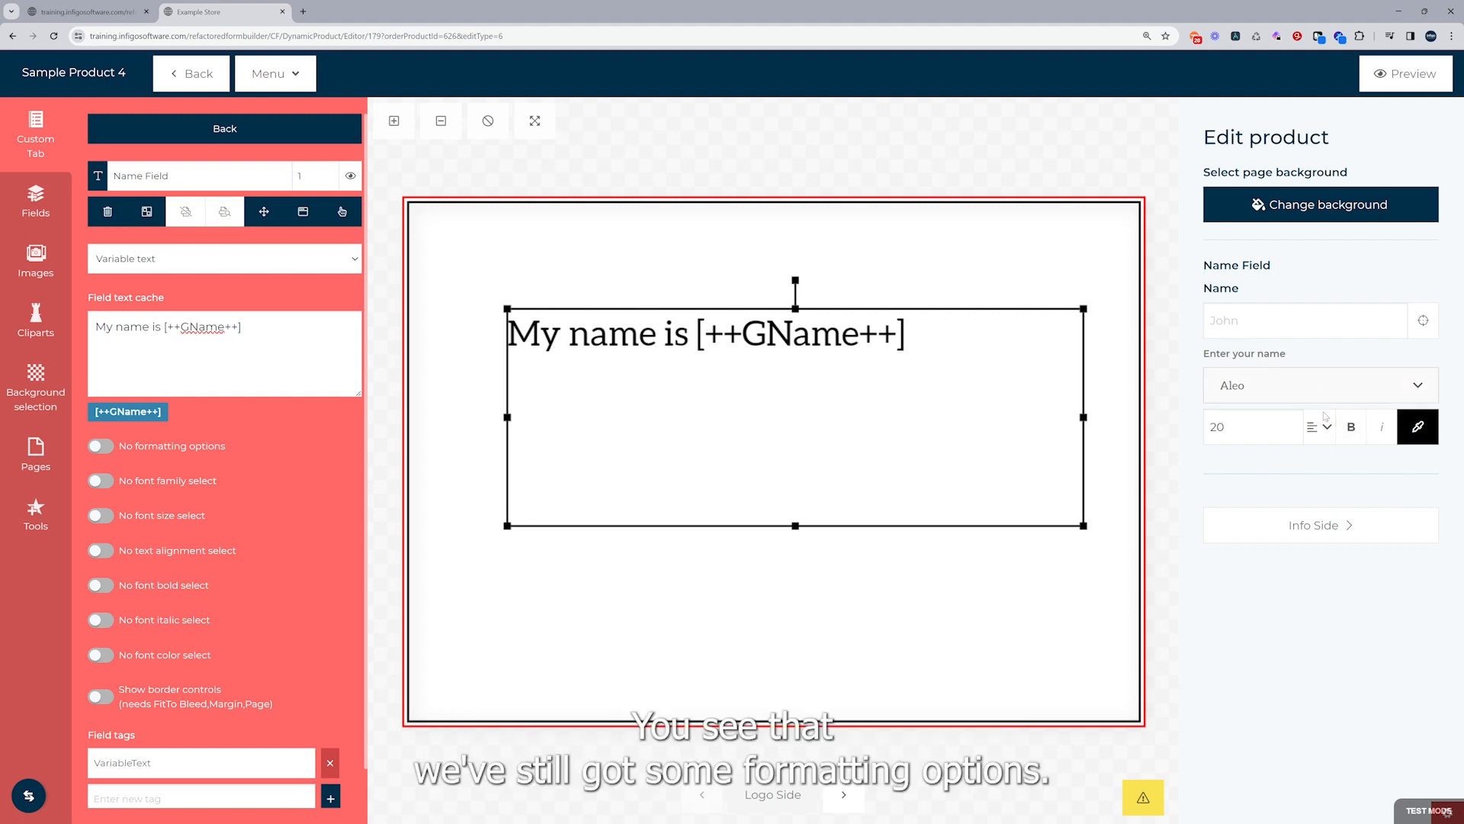
left_click(105, 450)
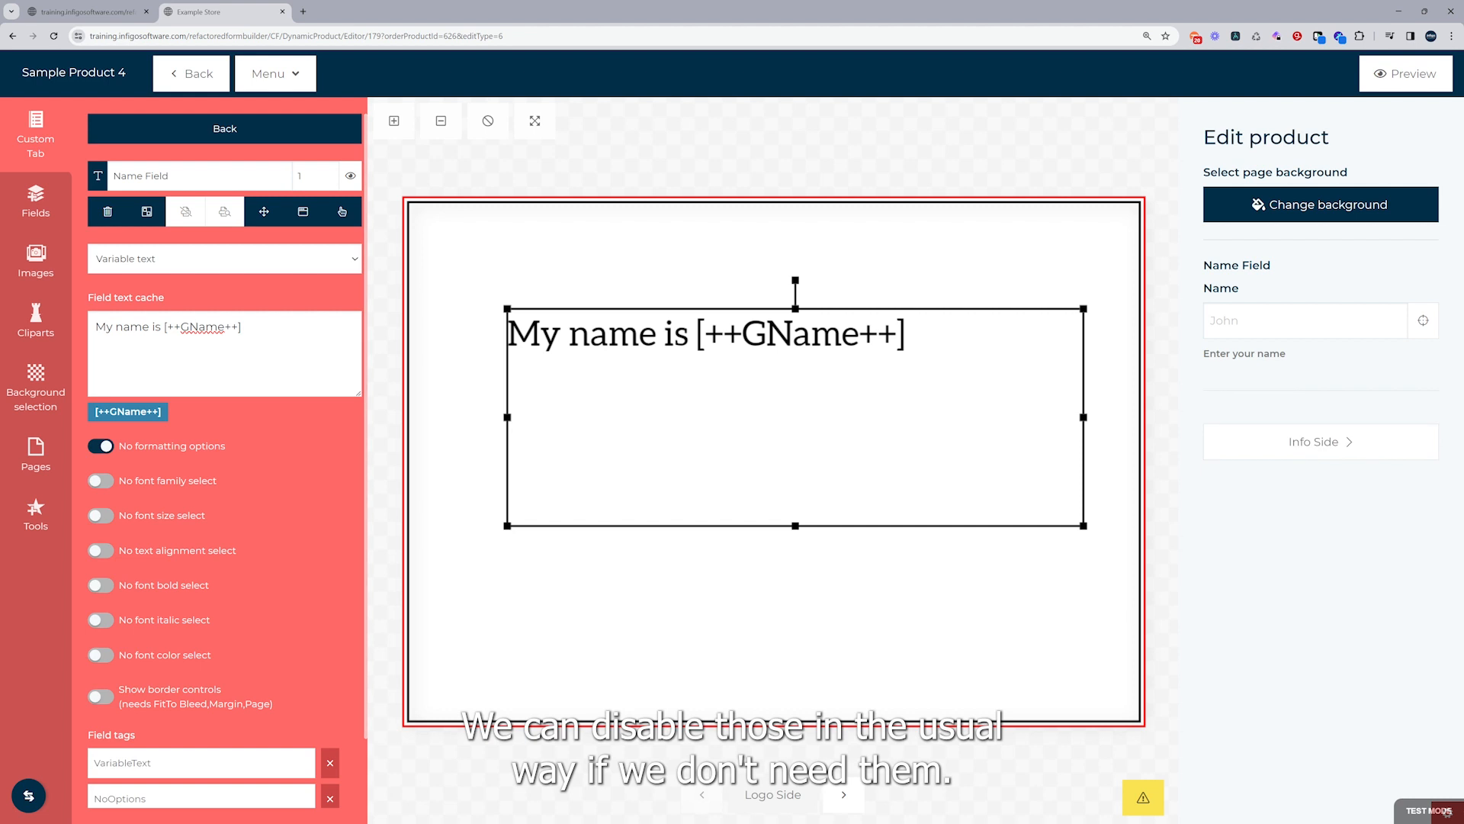
left_click(1265, 321)
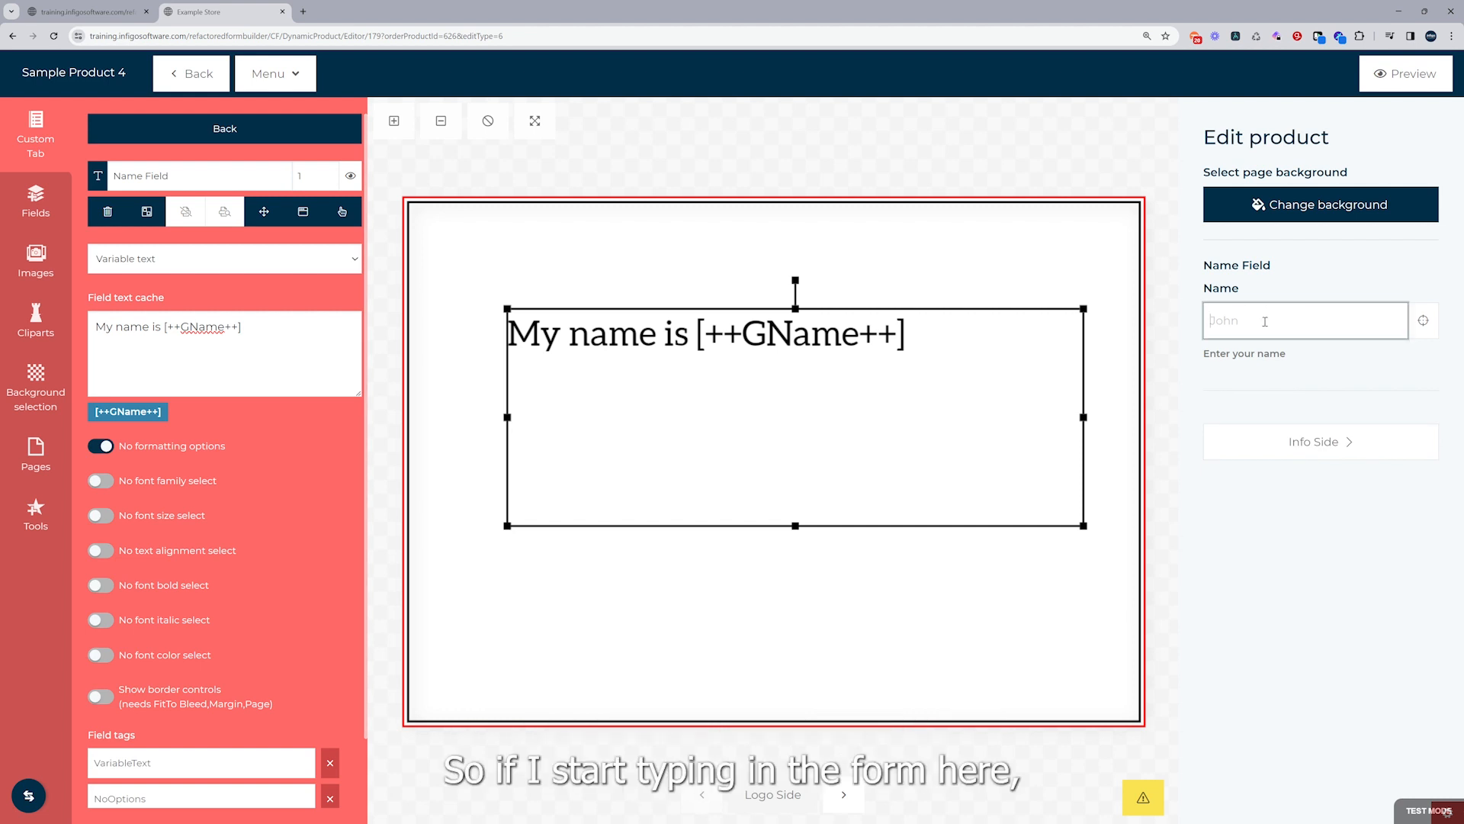
type("Sam")
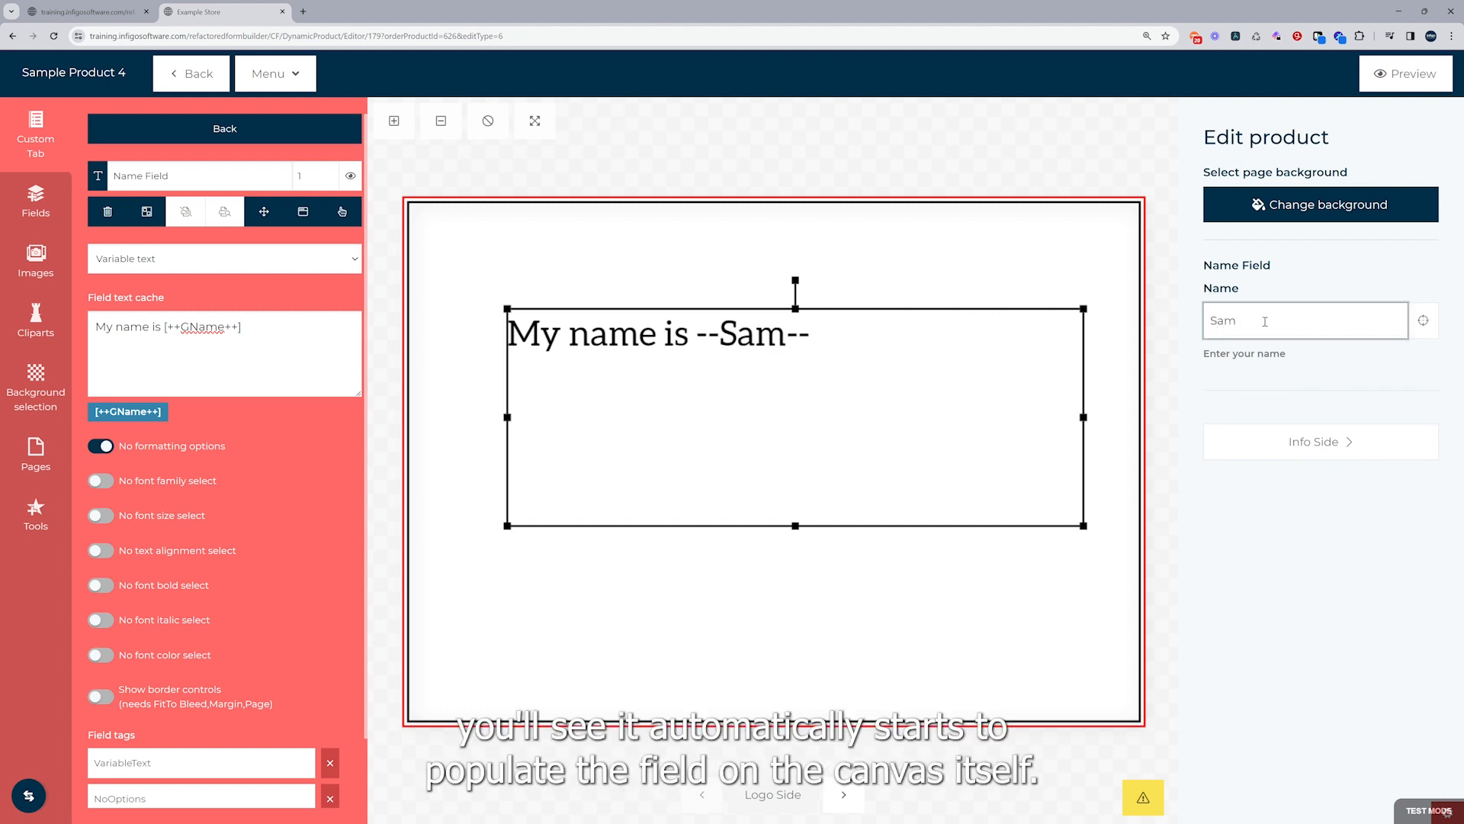